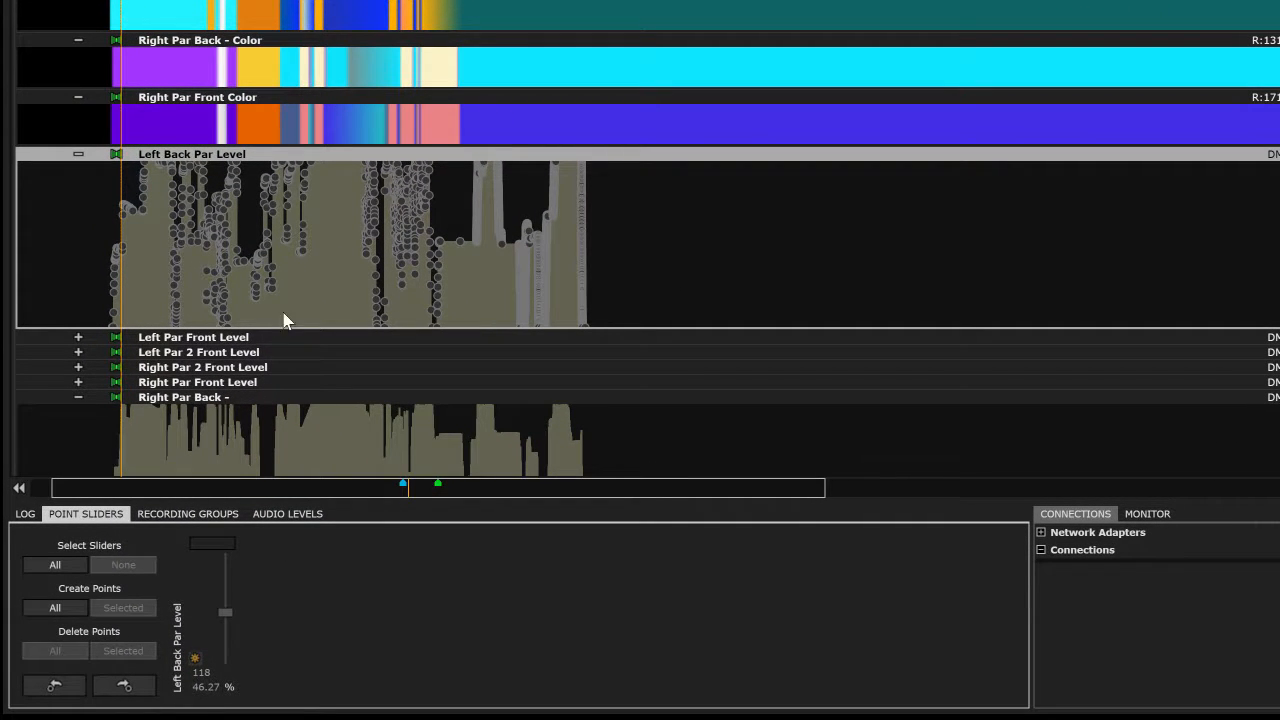
- Examine the point sliders of the individual front par level channels and of the whole Par Can Wash Front group
left_click(264, 336)
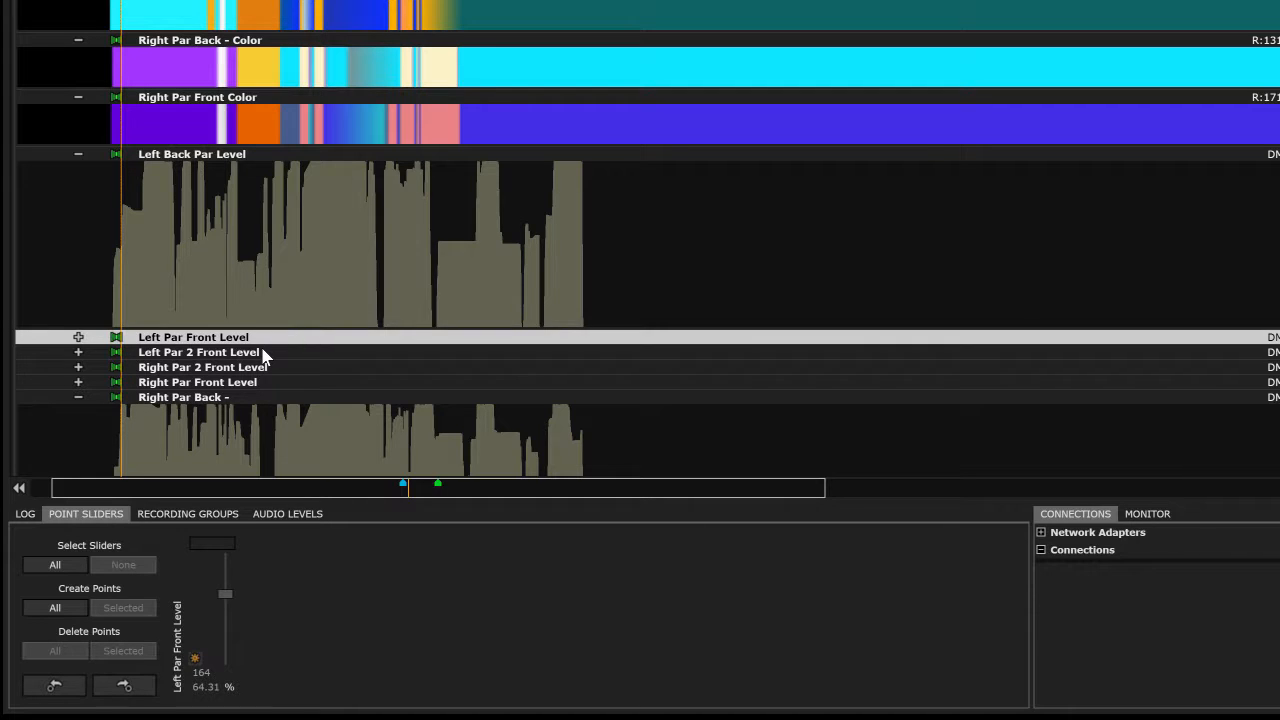
left_click(263, 352)
left_click(270, 368)
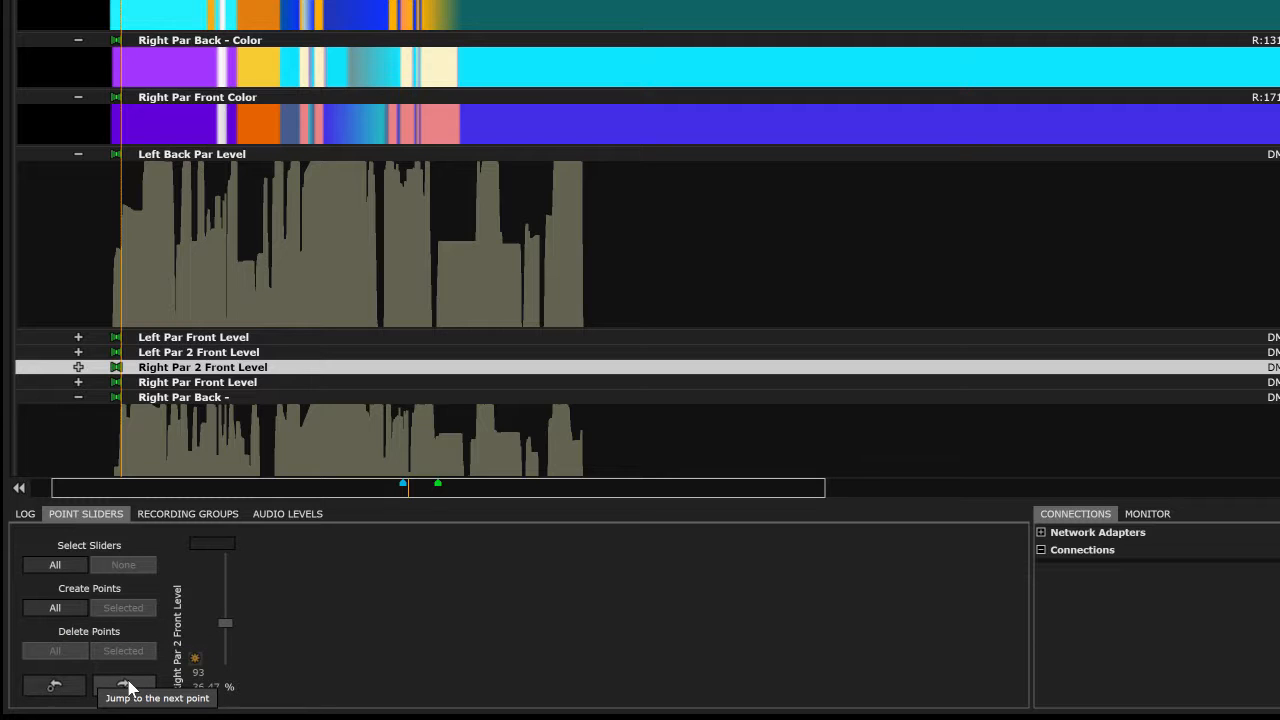
left_click(247, 352)
left_click(250, 338)
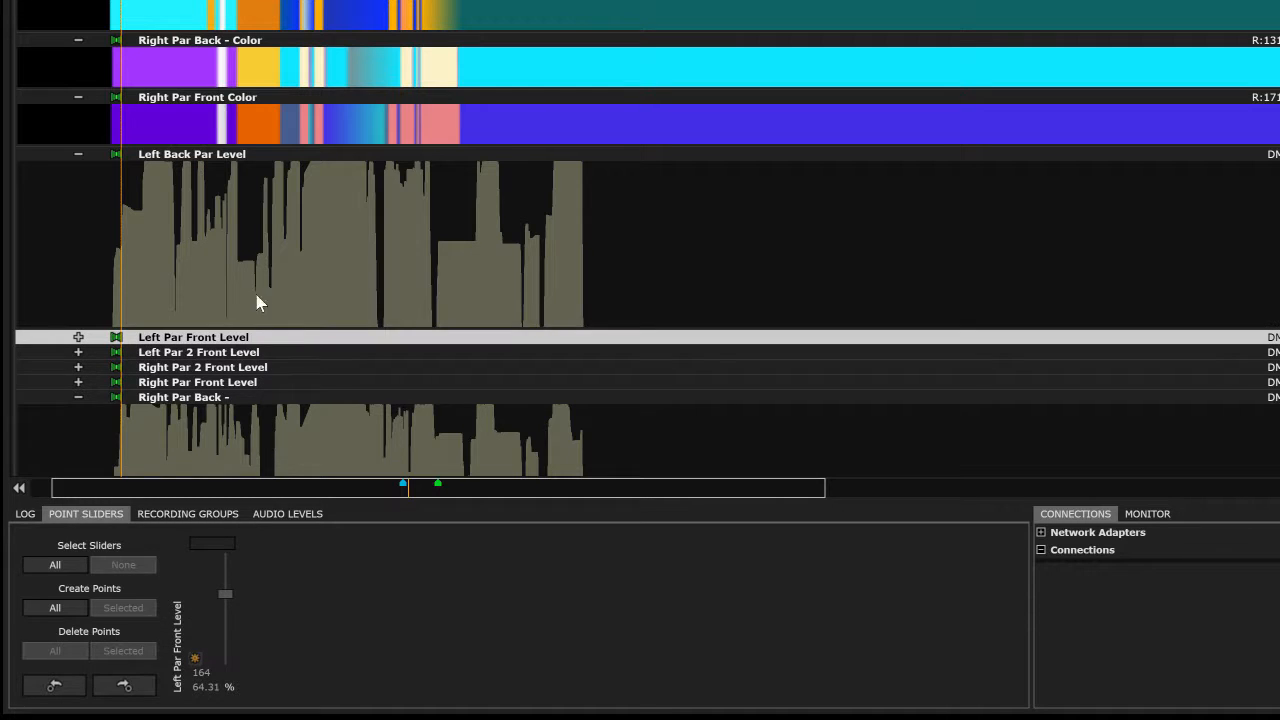
scroll(647, 240, "up", 4)
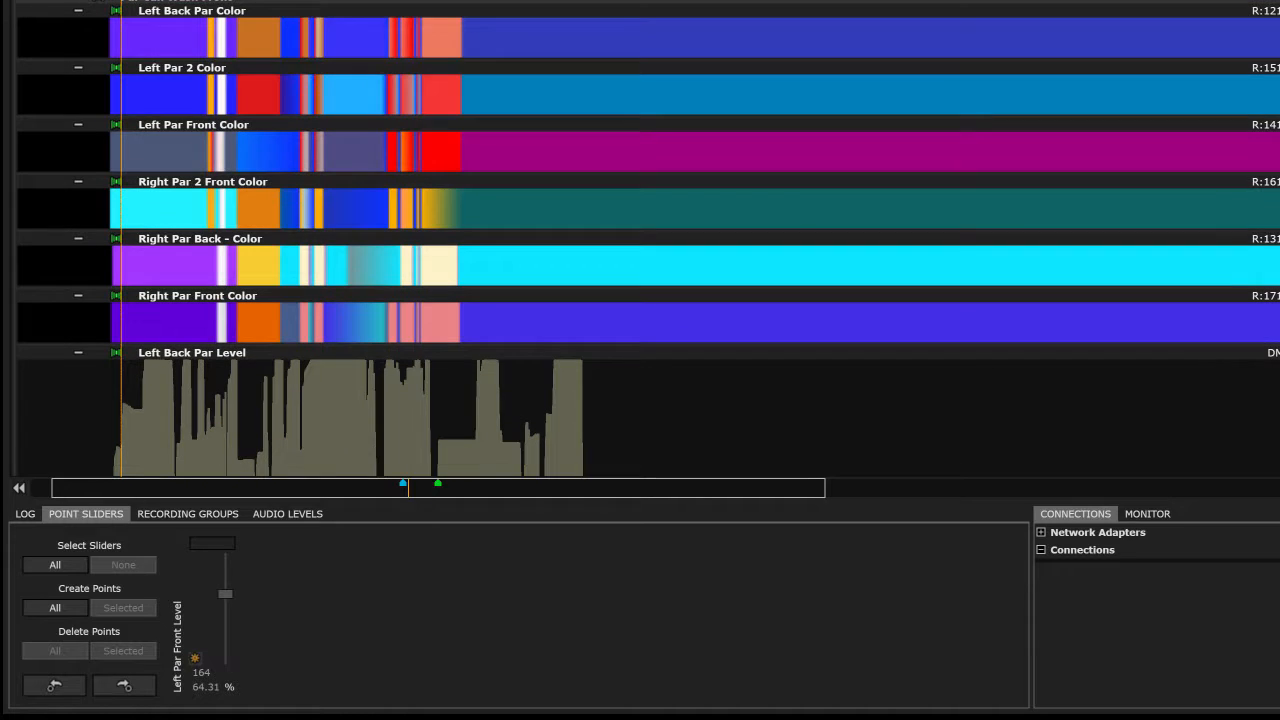
left_click(191, 2)
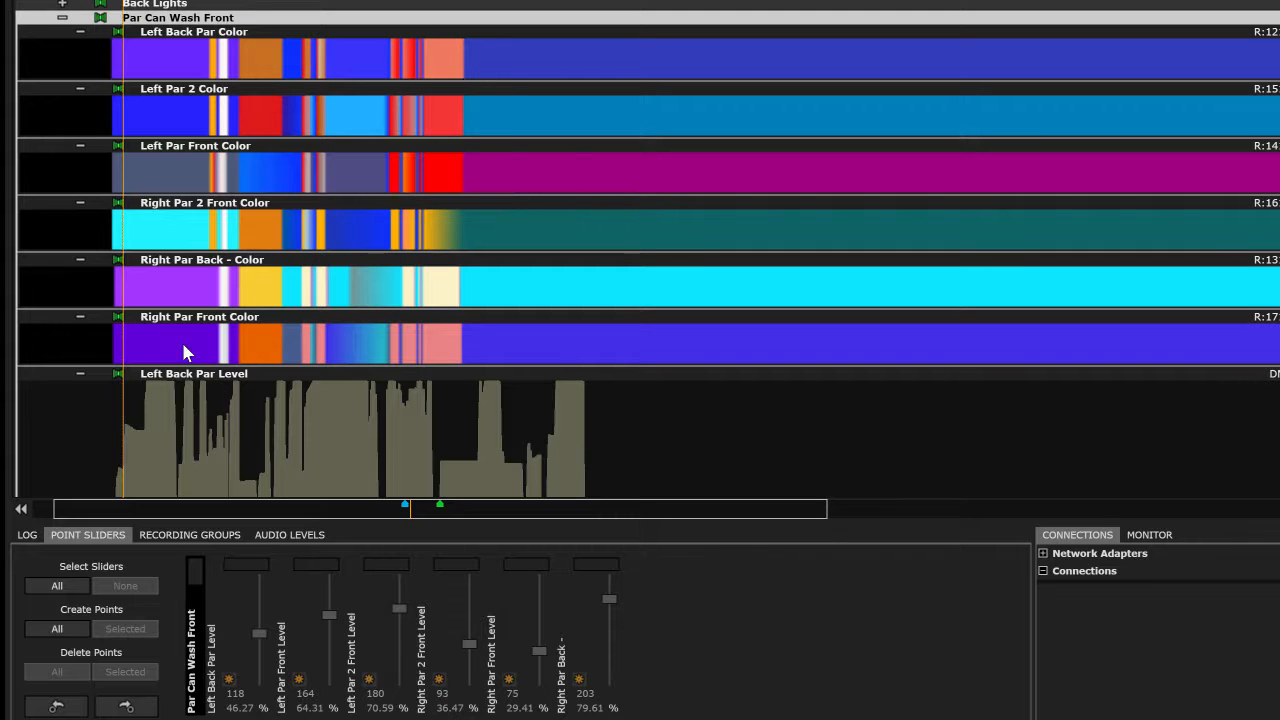
- Expand the collapsed front par level channels in the Par Can Wash Front group to show their level curves
scroll(520, 400, "down", 3)
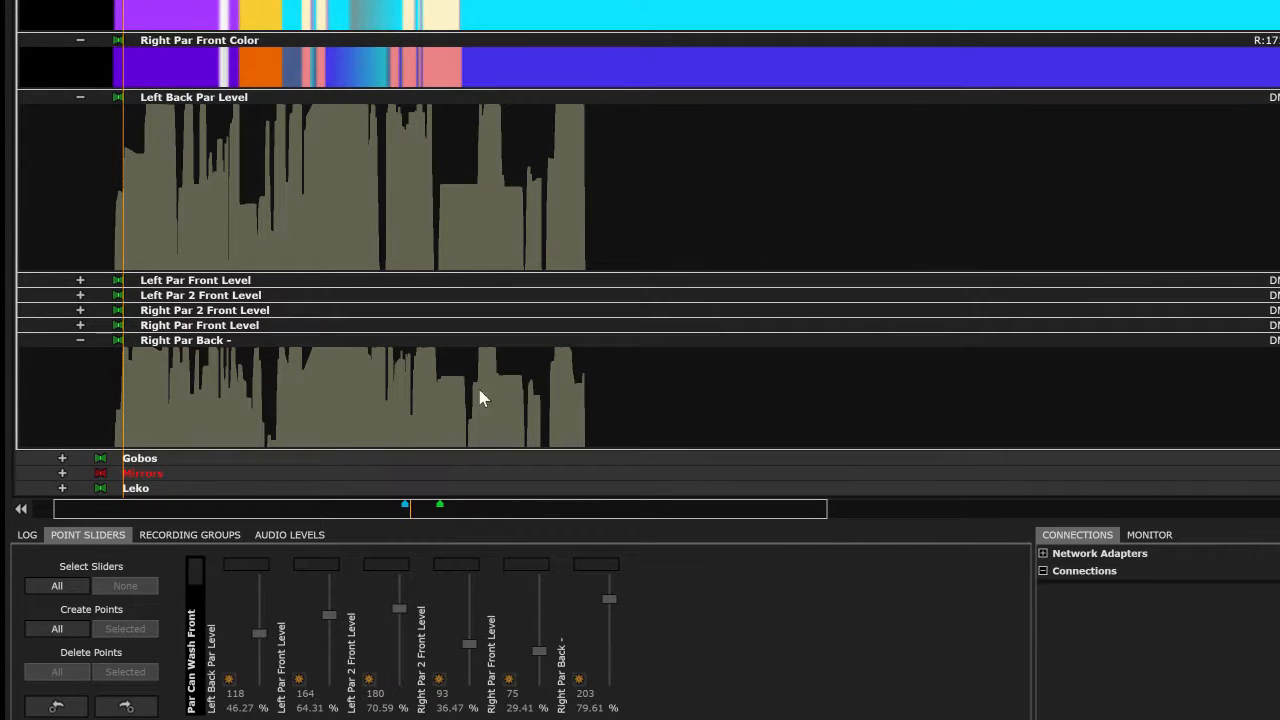
left_click(84, 282)
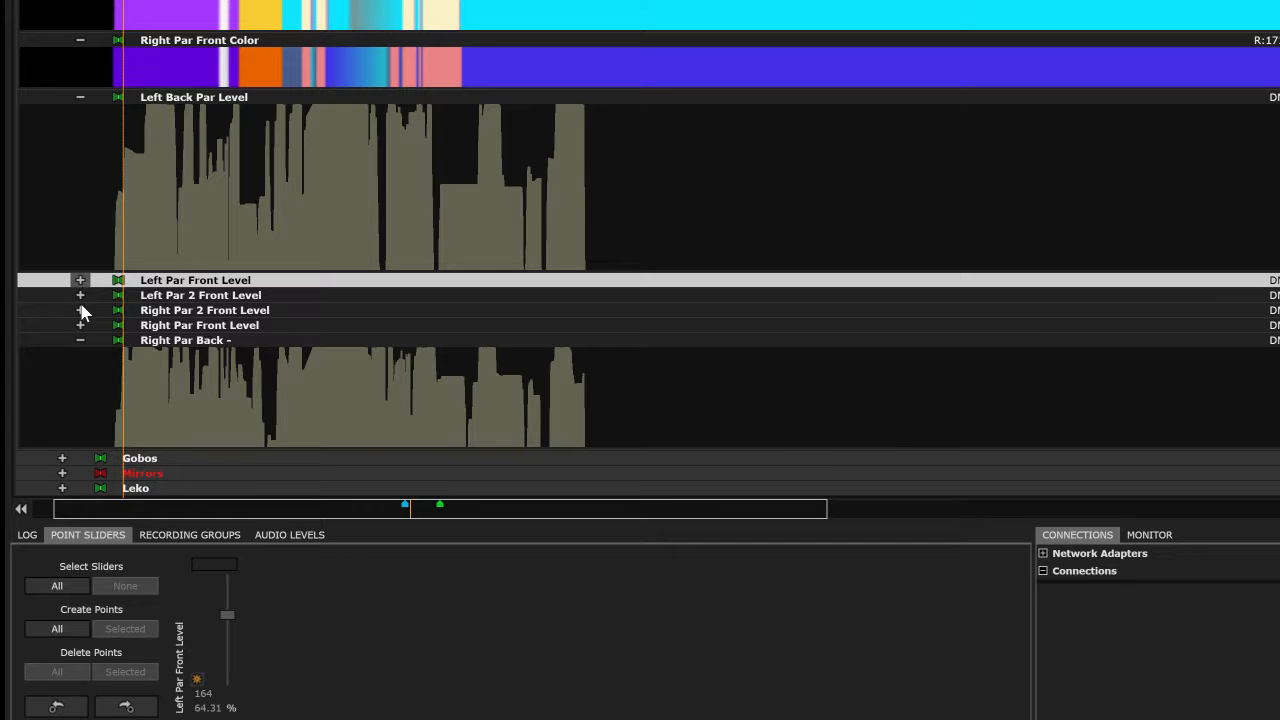
scroll(681, 362, "up", 3)
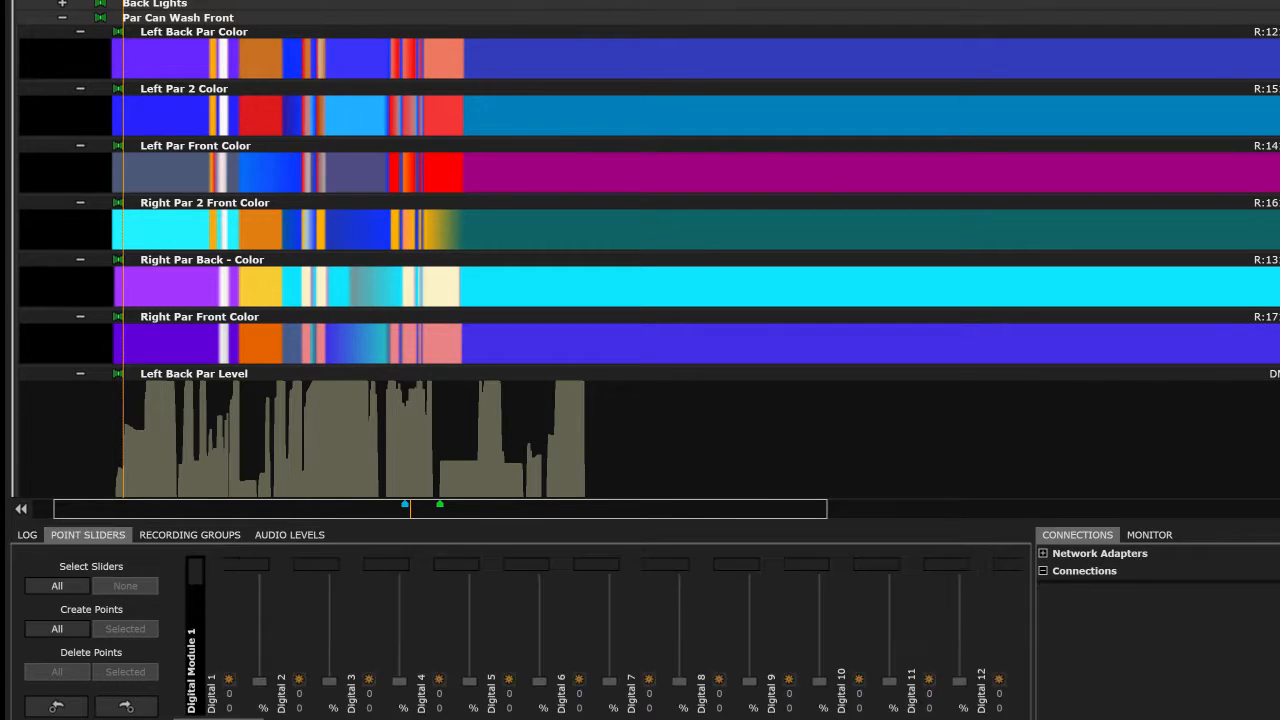
scroll(650, 260, "down", 4)
scroll(650, 250, "down", 3)
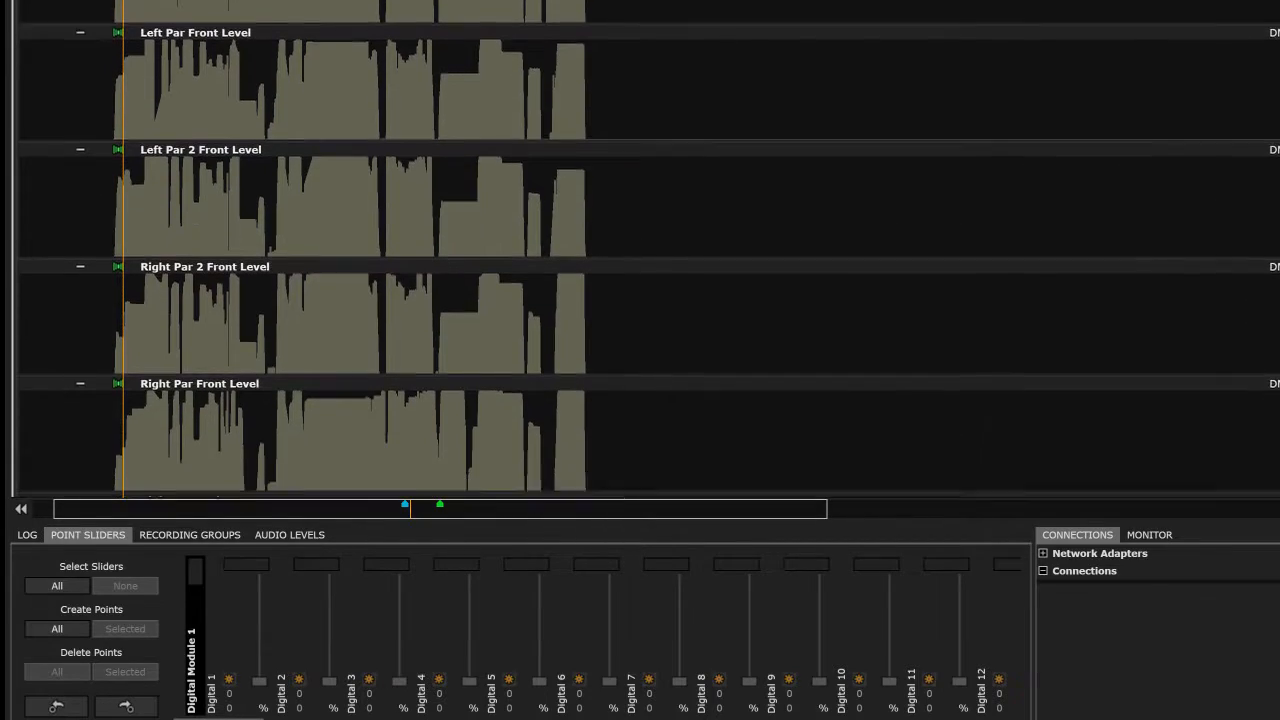
- Select the whole Sample Timeline Data timeline and look through the point sliders of all its channel groups
scroll(583, 122, "up", 6)
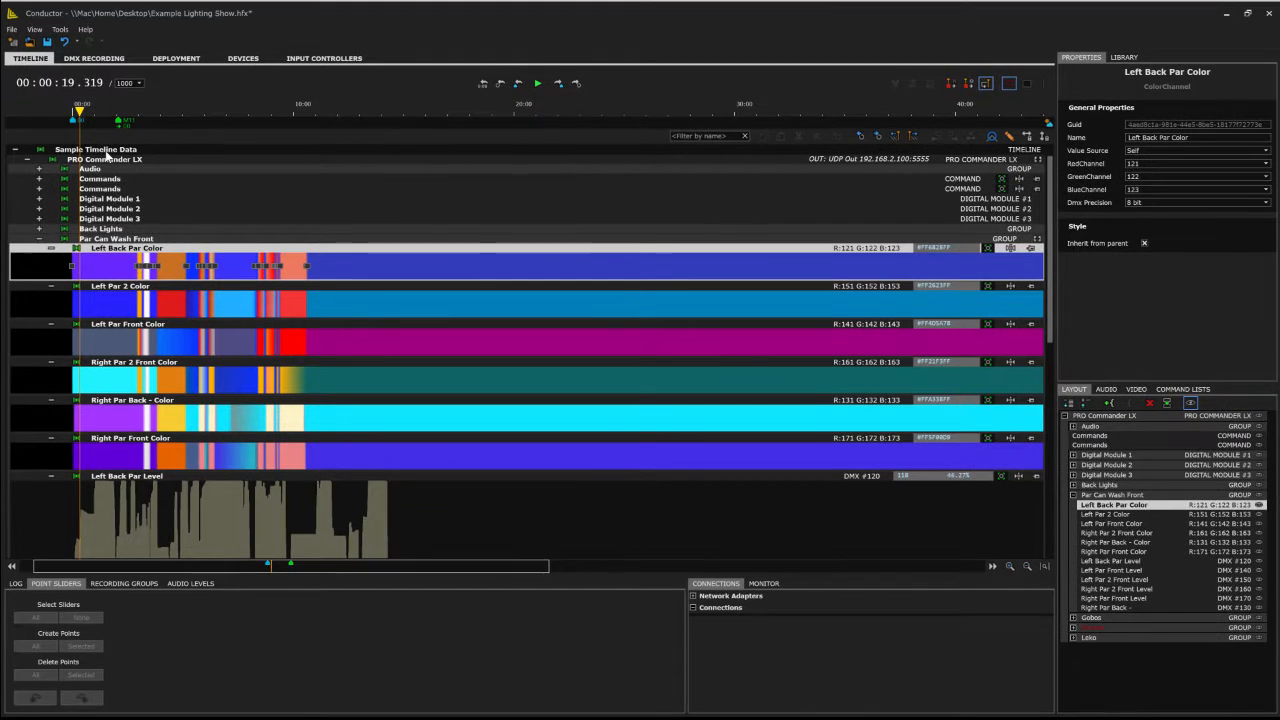
left_click(107, 150)
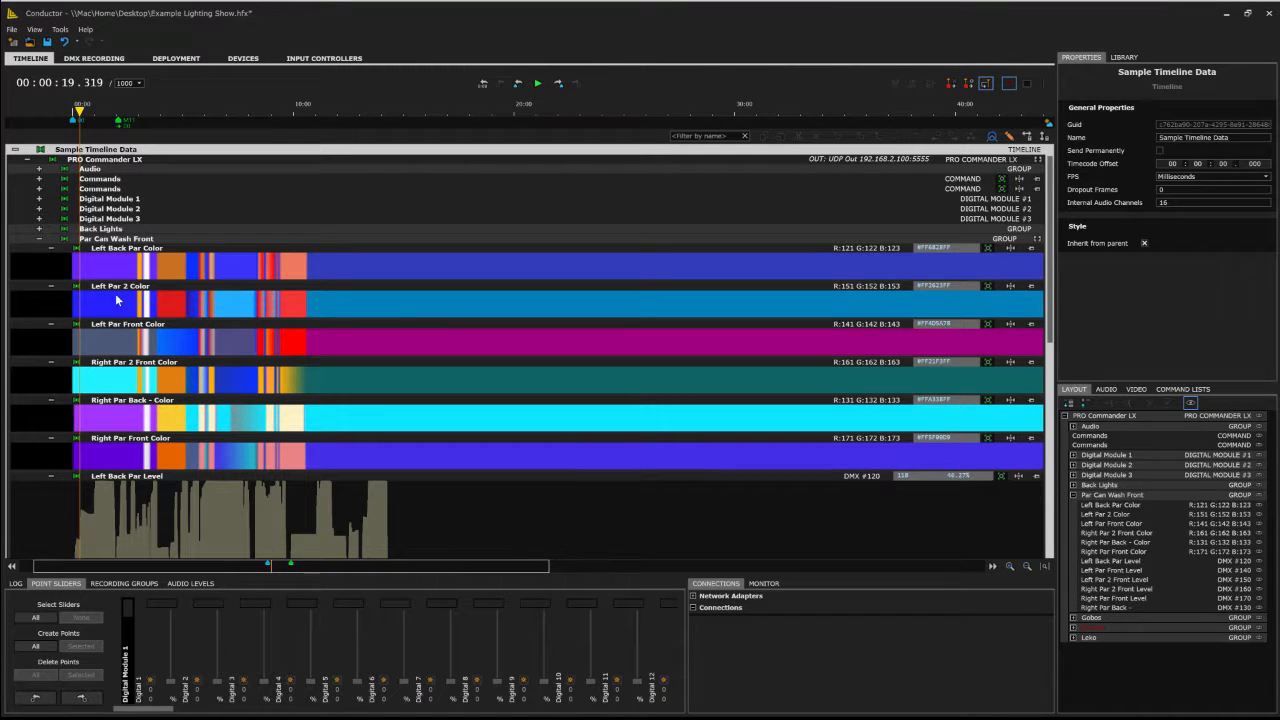
left_click_drag(144, 711, 641, 716)
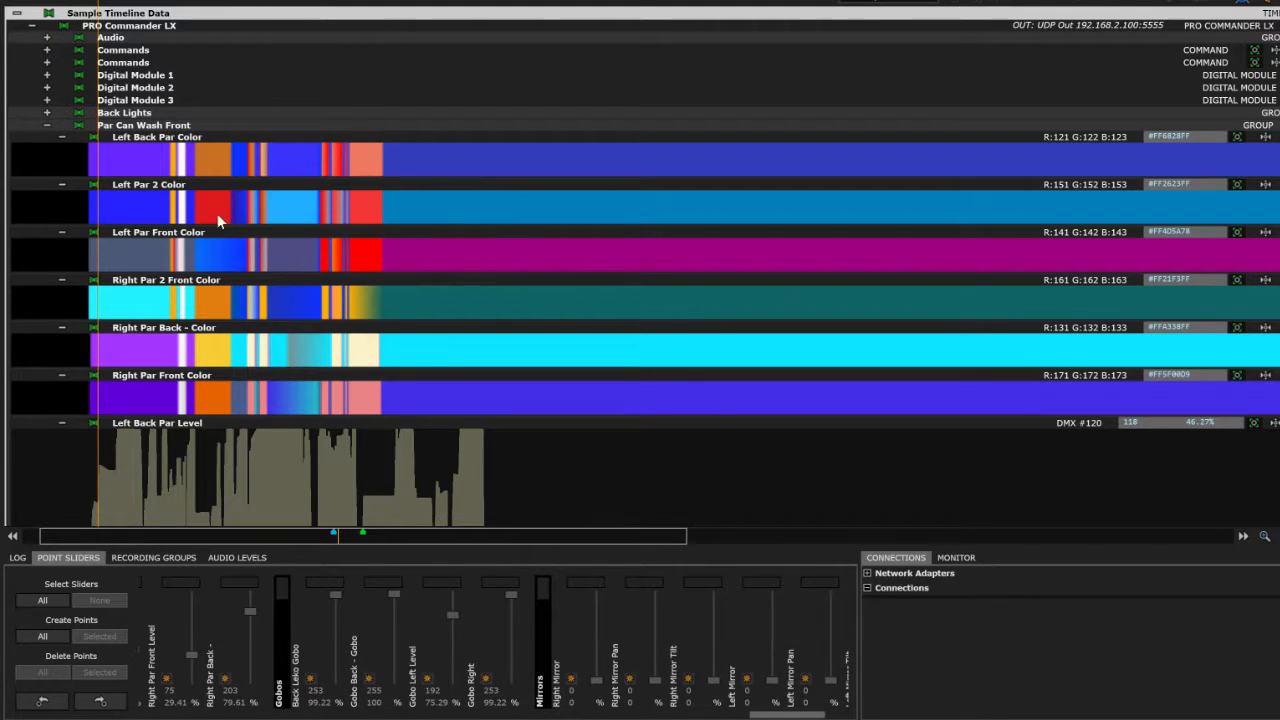
- Show only the Par Can Wash Front sliders and play the timeline to 00:00:40.731, with the timeline zoomed in there
left_click(138, 126)
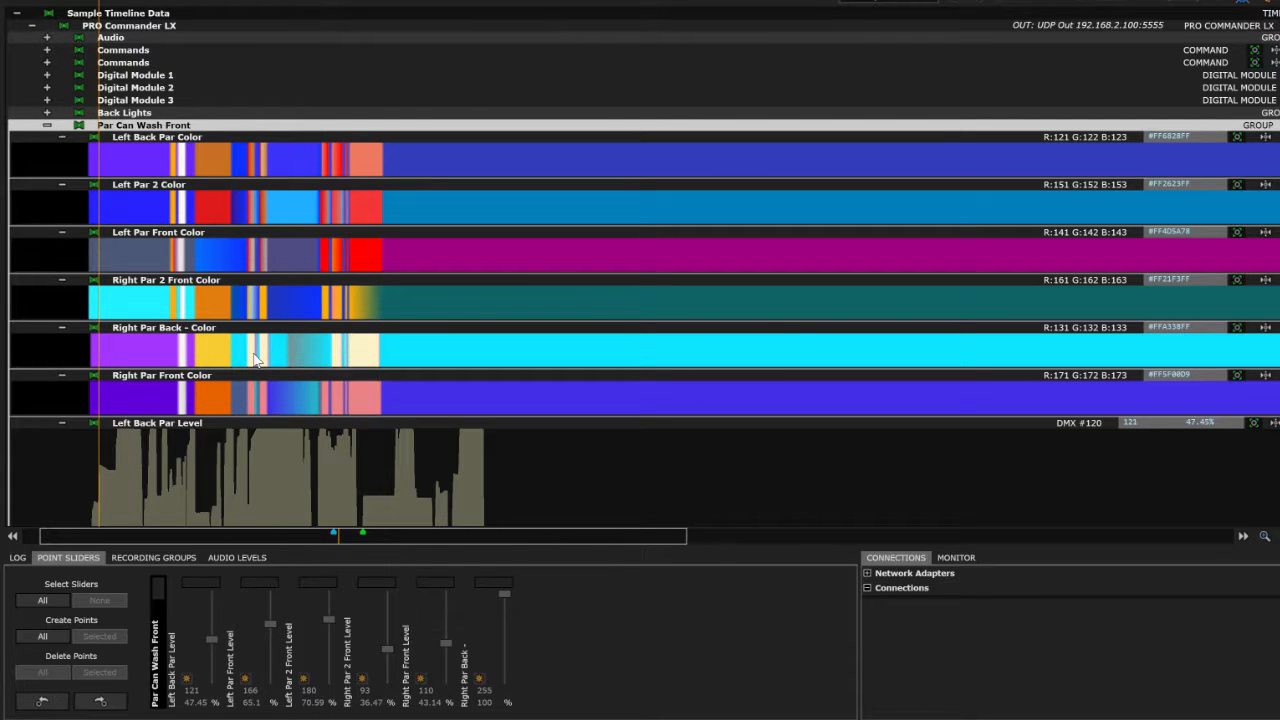
key("space")
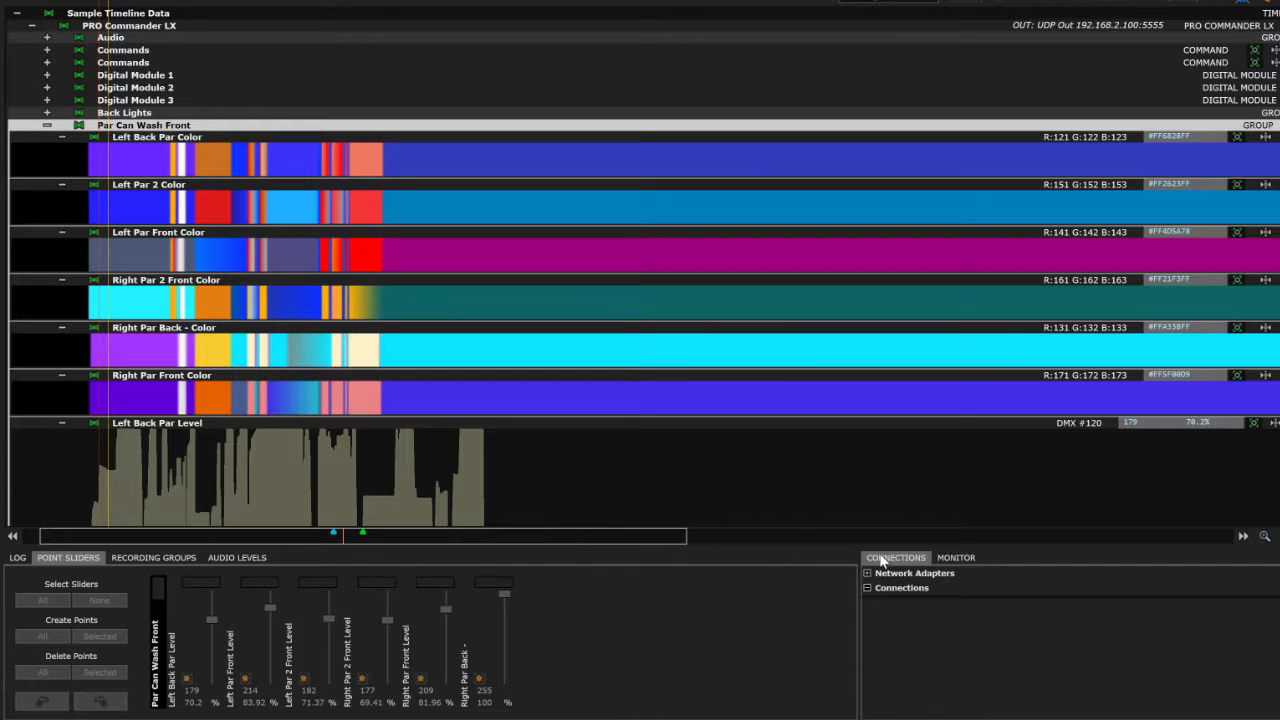
left_click_drag(1265, 539, 1265, 539)
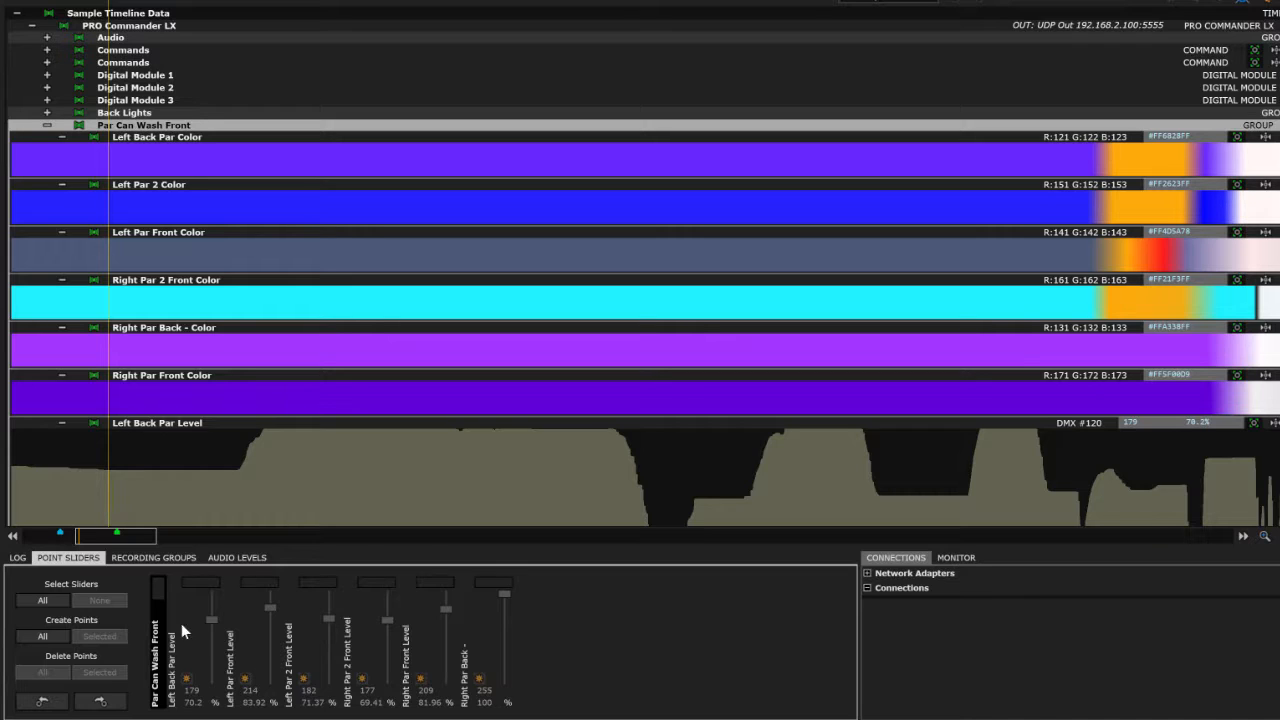
- Try a Left Back Par Level point raised to 100% at the playhead, and delete that point
left_click(186, 680)
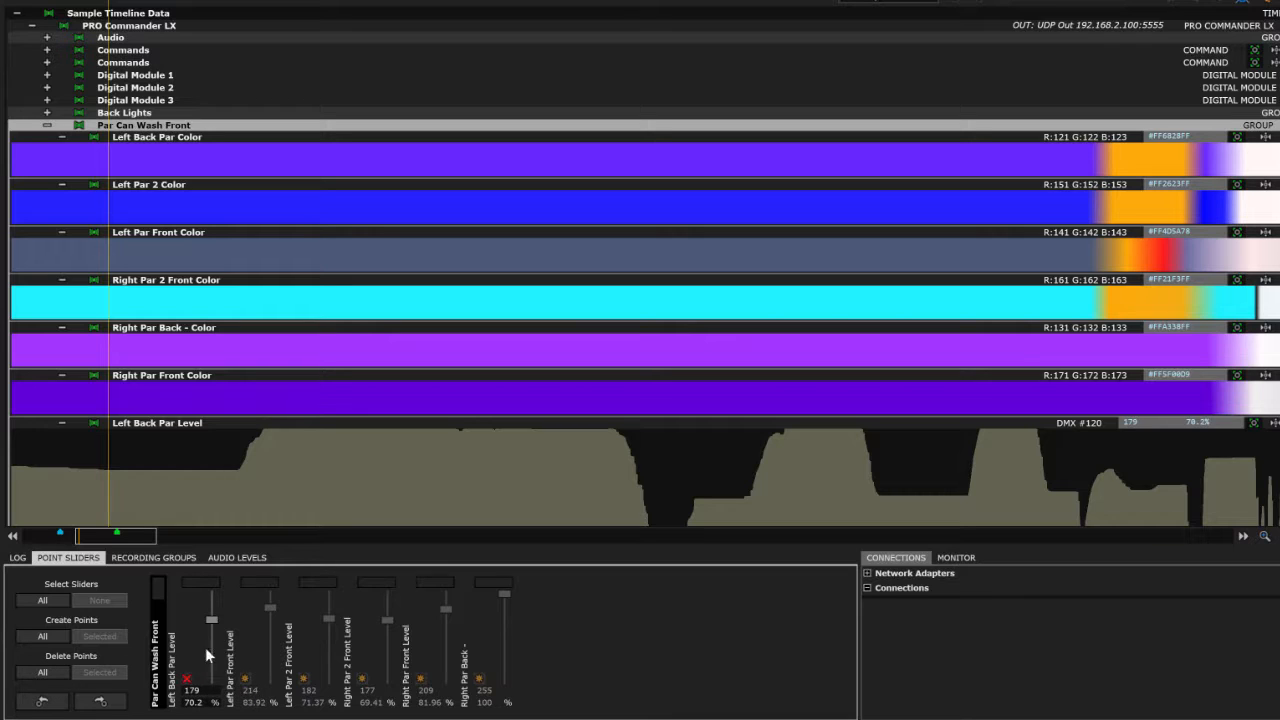
left_click_drag(212, 620, 216, 588)
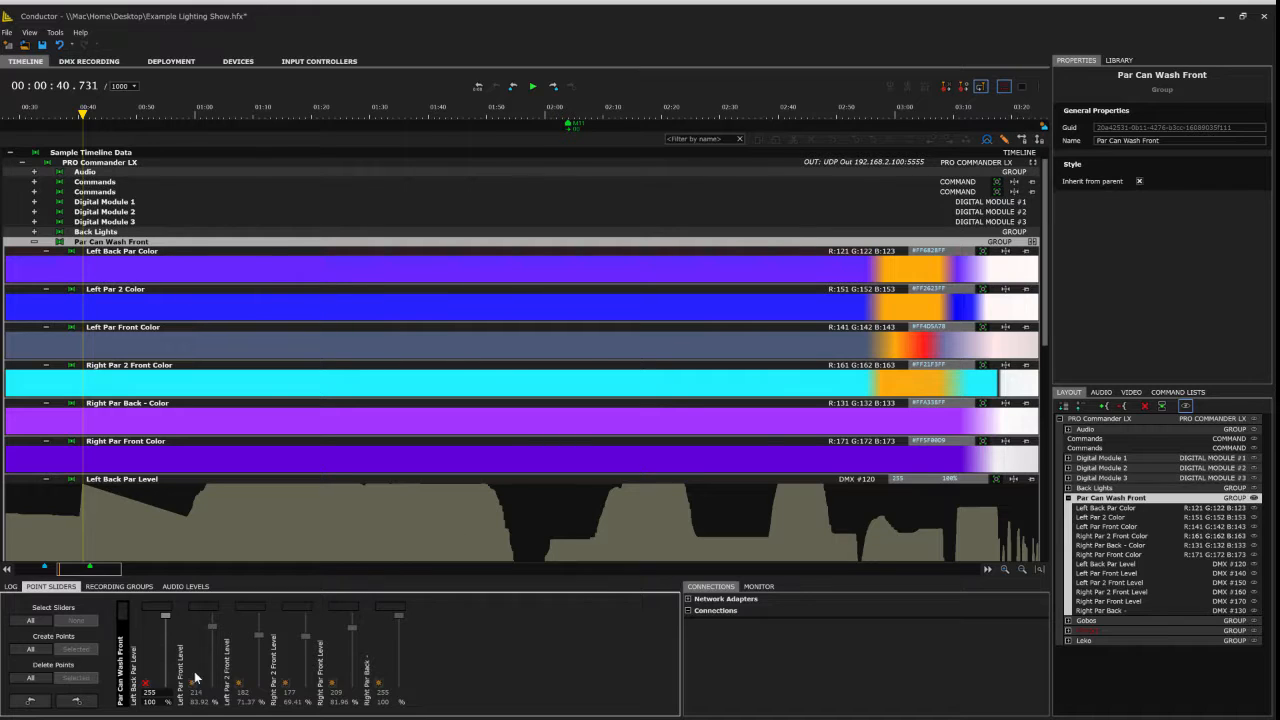
left_click_drag(164, 614, 163, 617)
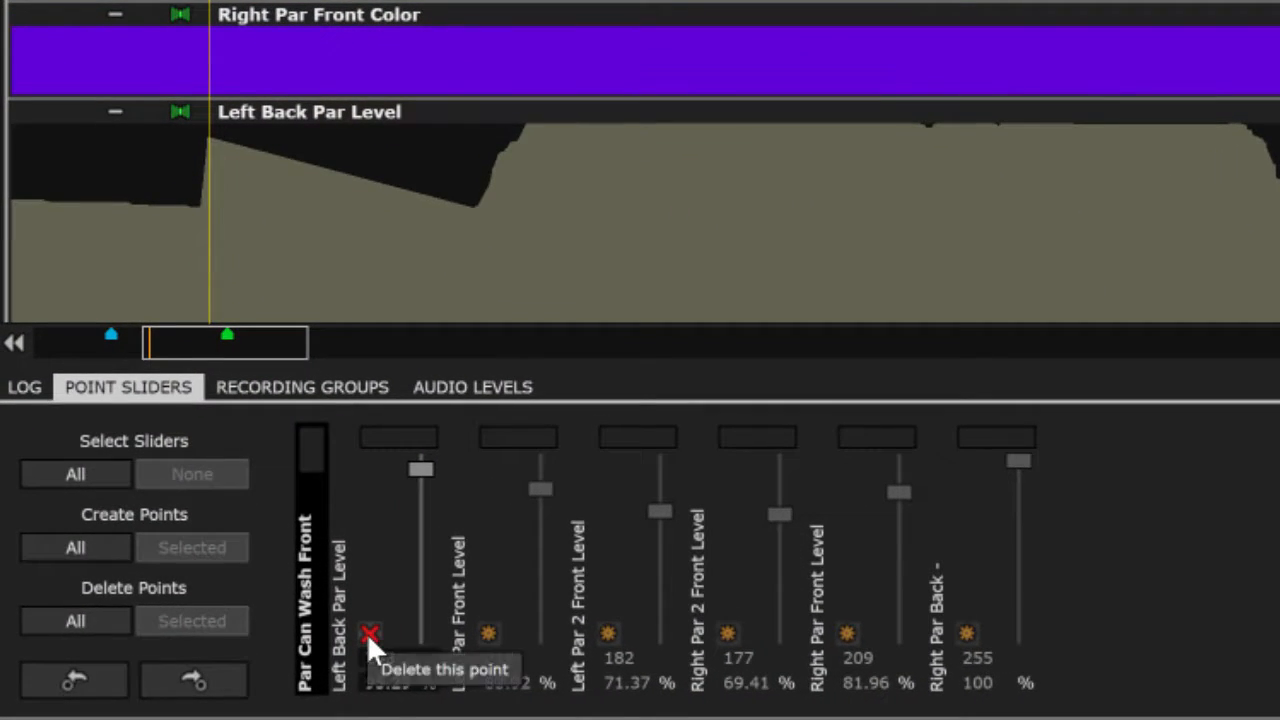
left_click(348, 636)
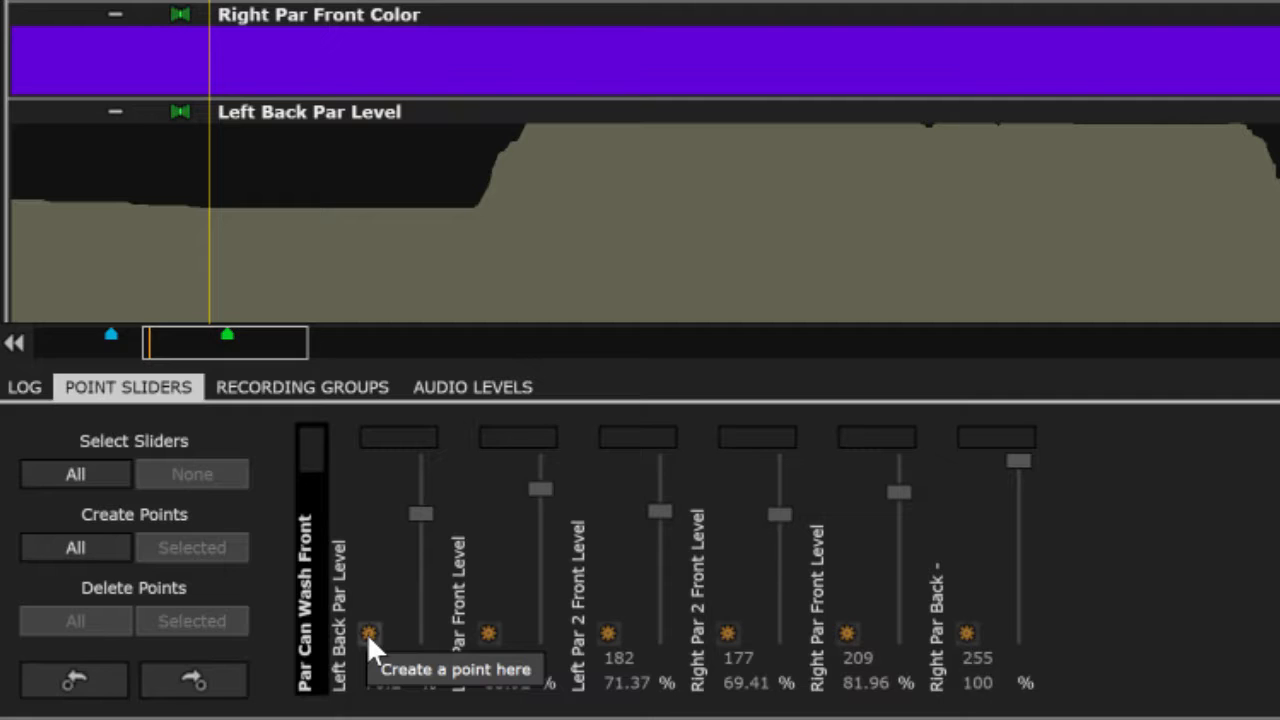
- Create a Left Back Par Level point at the playhead and raise it to 246 (96.47%), using an enlarged slider area
left_click(369, 634)
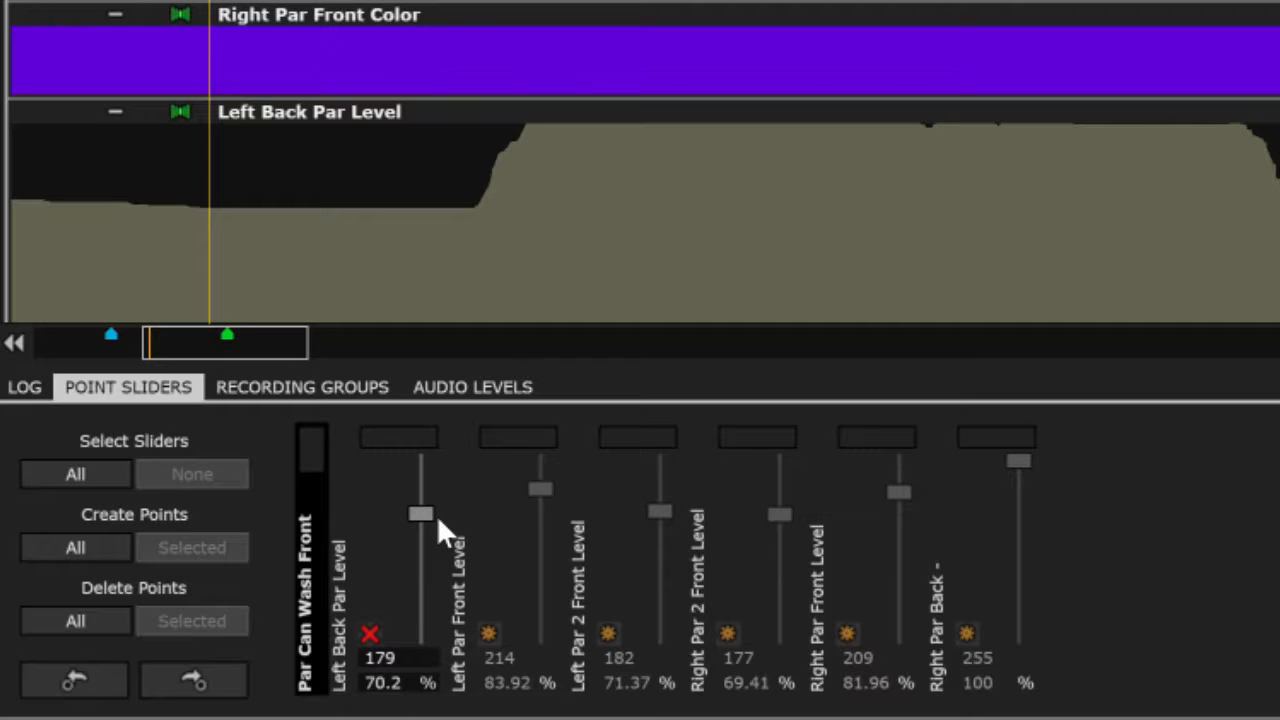
left_click(396, 657)
left_click_drag(589, 366, 589, 157)
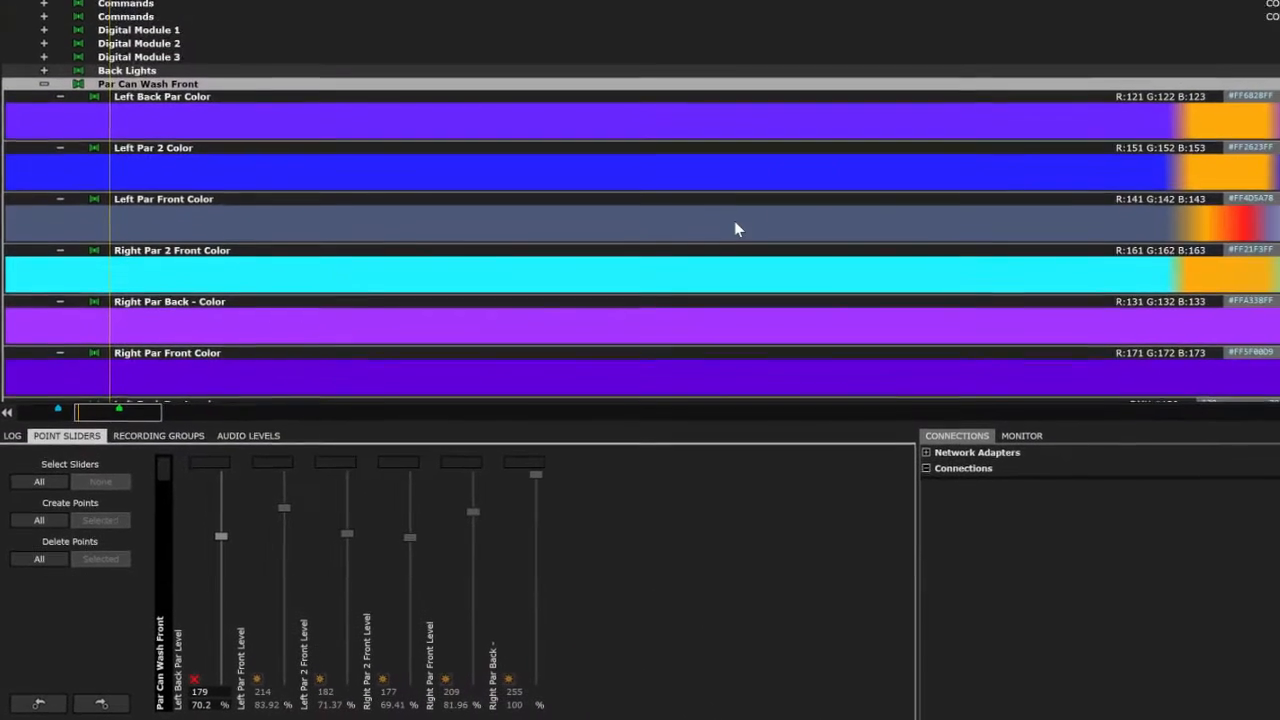
scroll(733, 228, "down", 5)
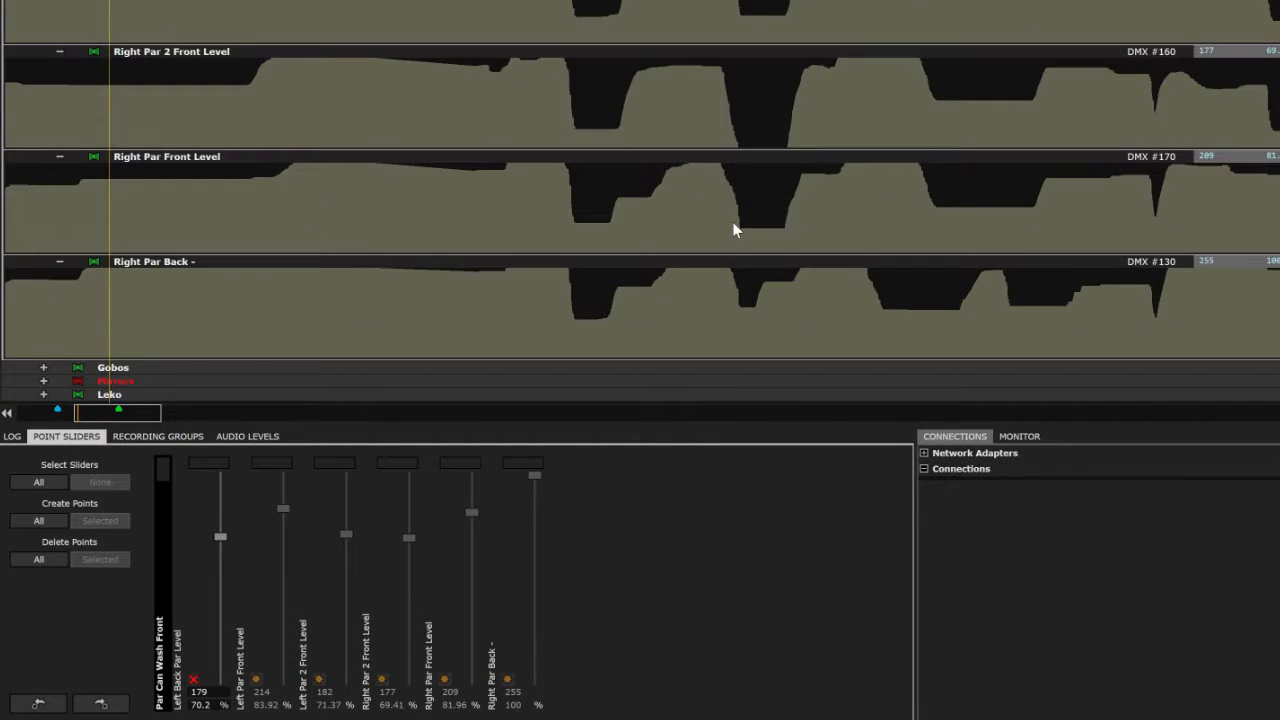
scroll(732, 221, "up", 5)
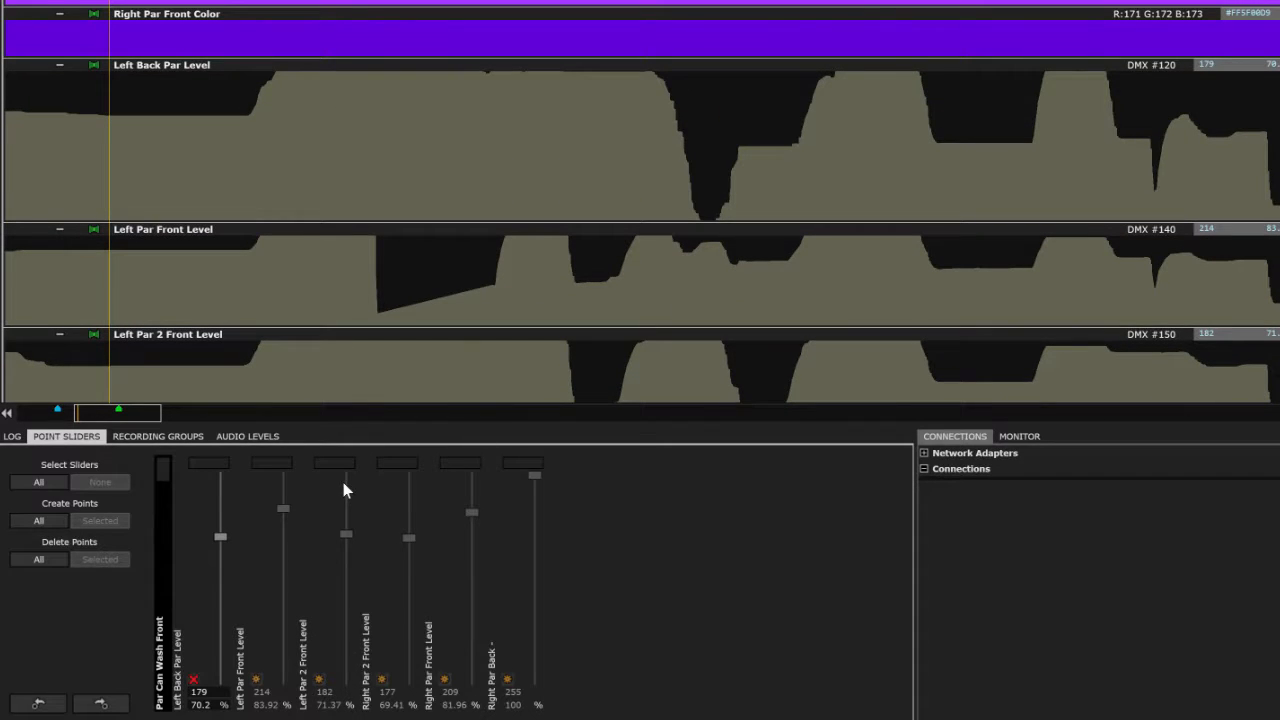
left_click_drag(220, 541, 217, 487)
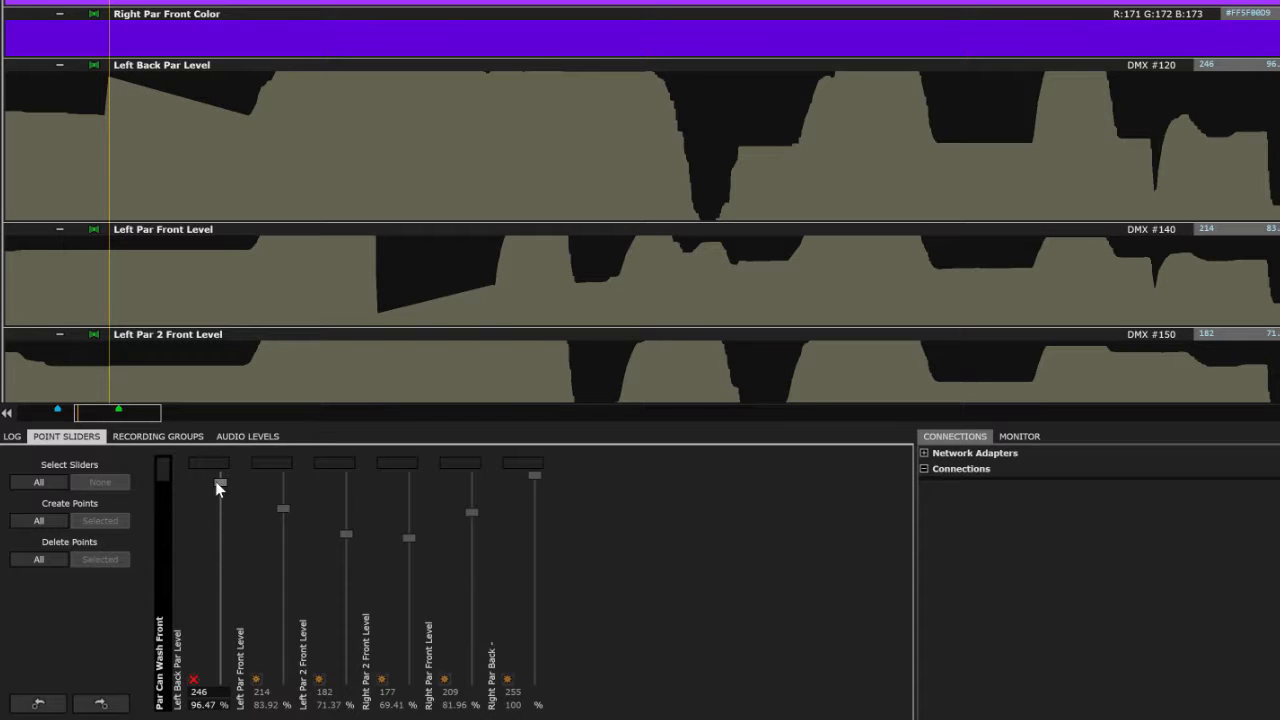
- Play the timeline ahead to just before the level's next rise and add a second Left Back Par Level point at 246 (96.47%)
key("space")
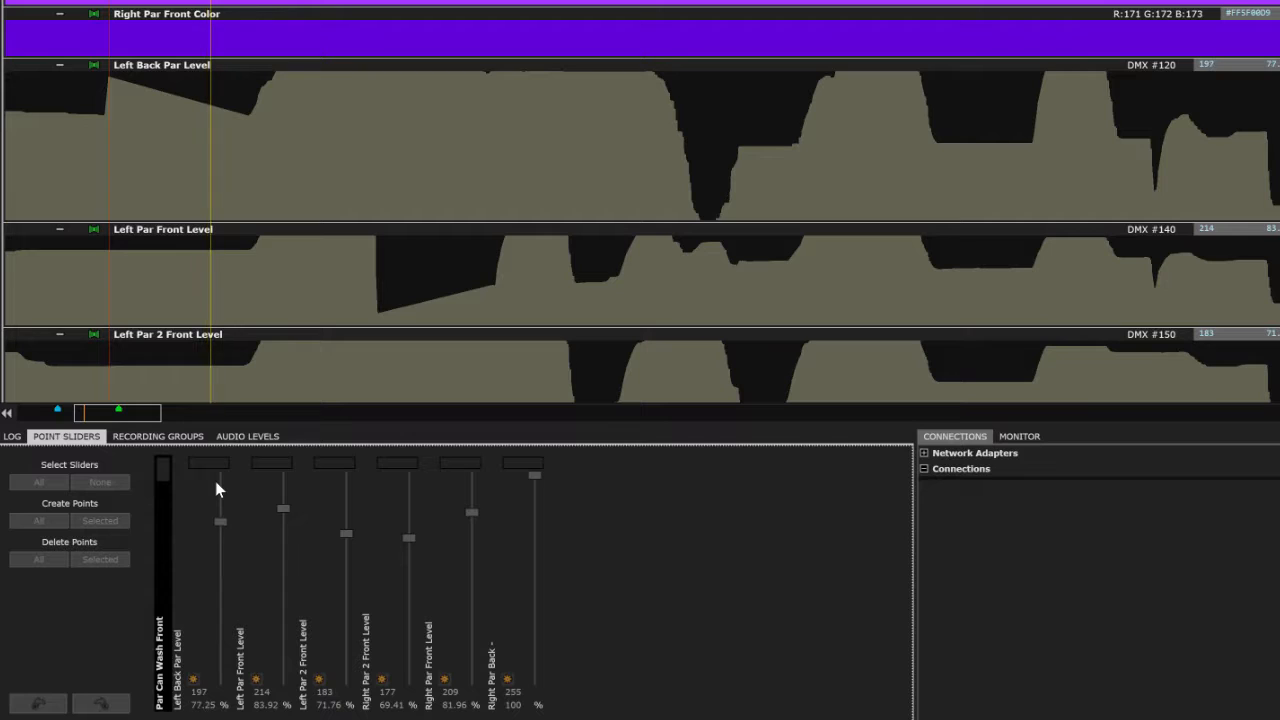
key("space")
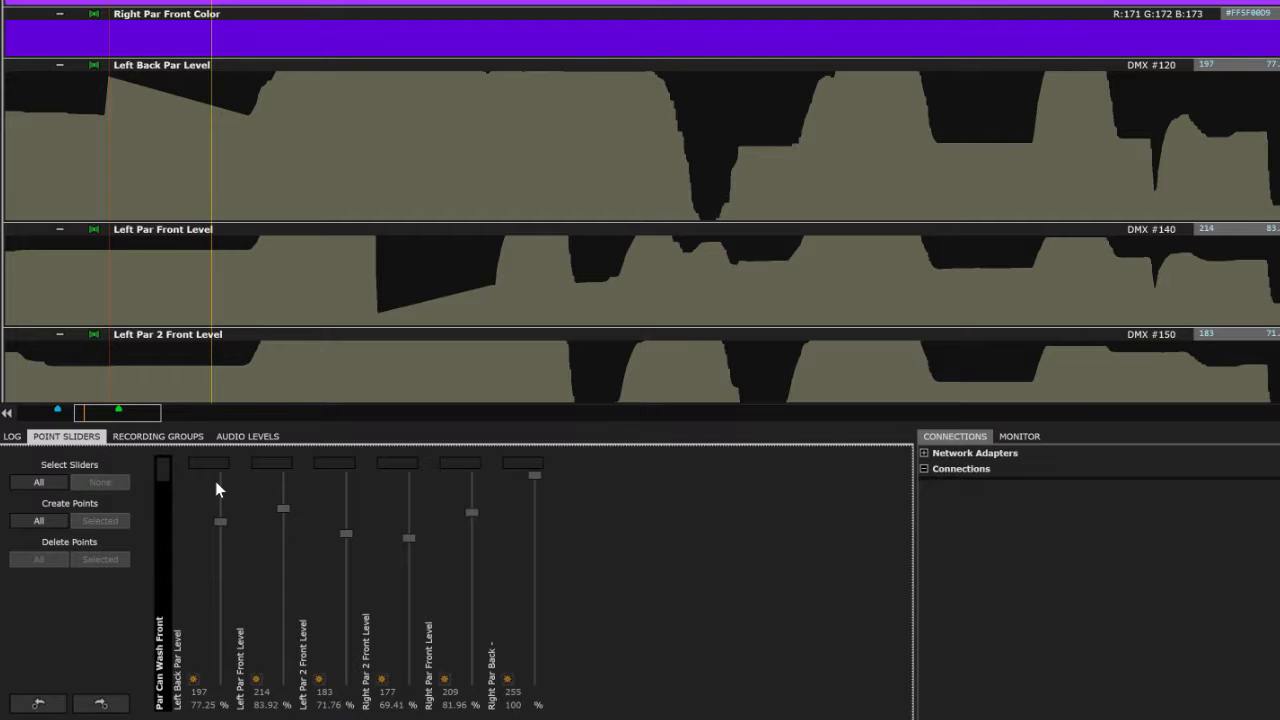
left_click(193, 680)
left_click_drag(220, 521, 216, 482)
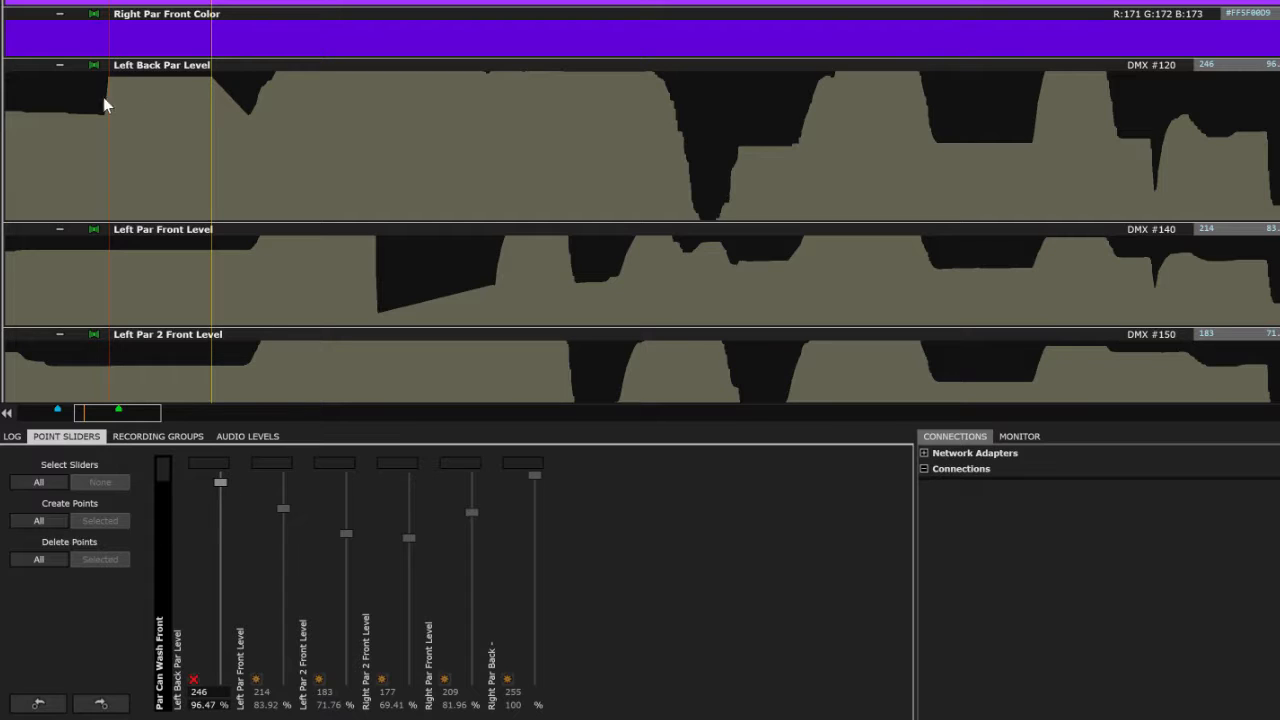
- Select all Par Can Wash Front sliders and create points on all six level channels back at the first point's time
left_click(162, 475)
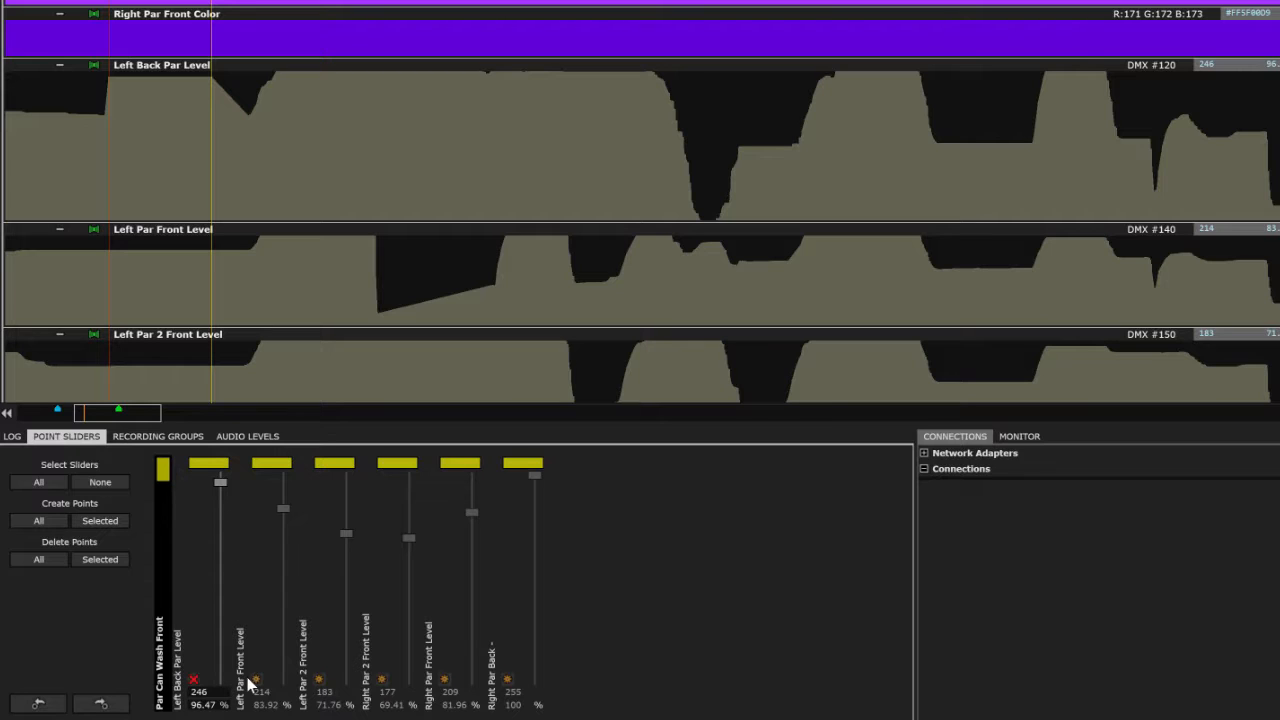
left_click_drag(211, 3, 109, 3)
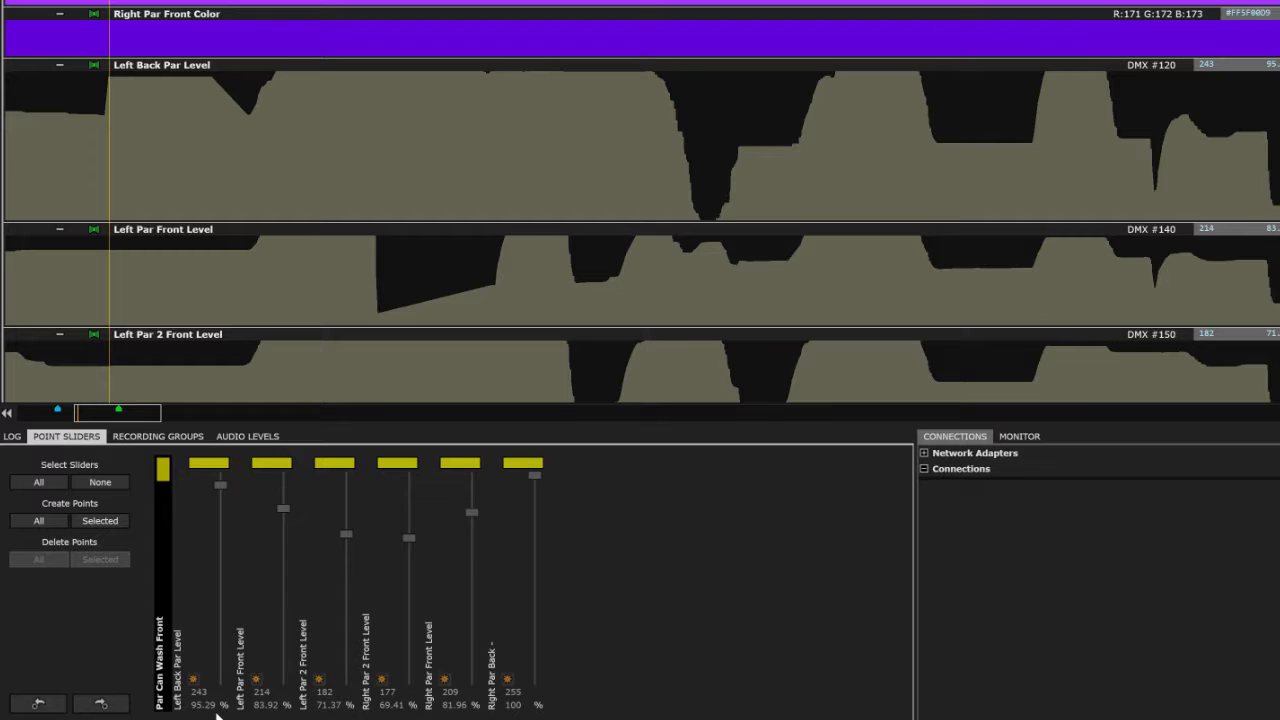
left_click(193, 680)
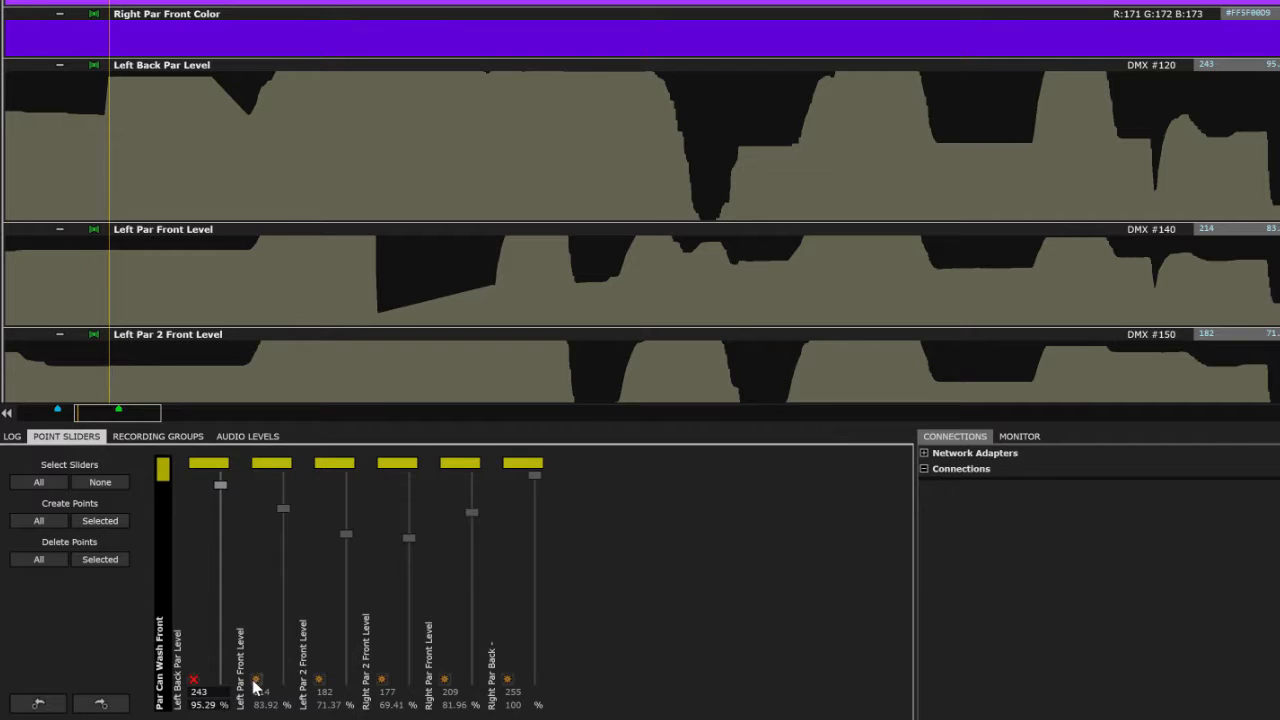
left_click(256, 680)
left_click(319, 680)
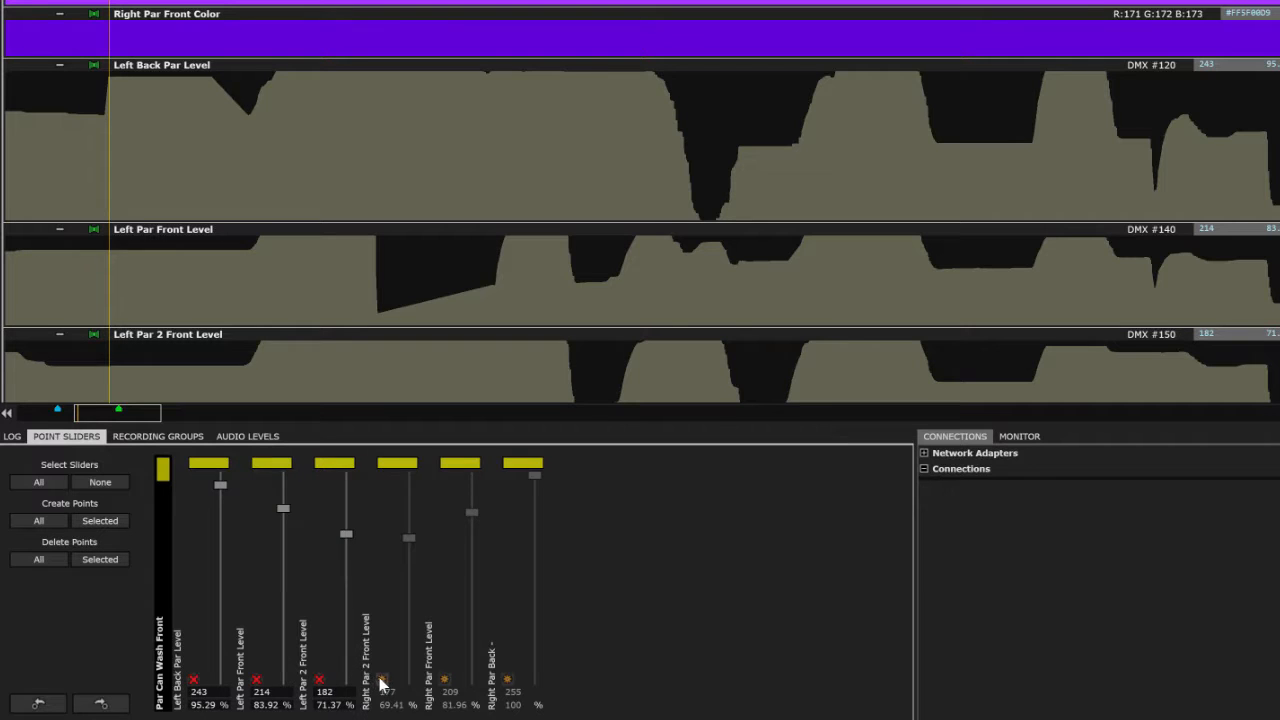
left_click(382, 680)
left_click(445, 681)
left_click(508, 681)
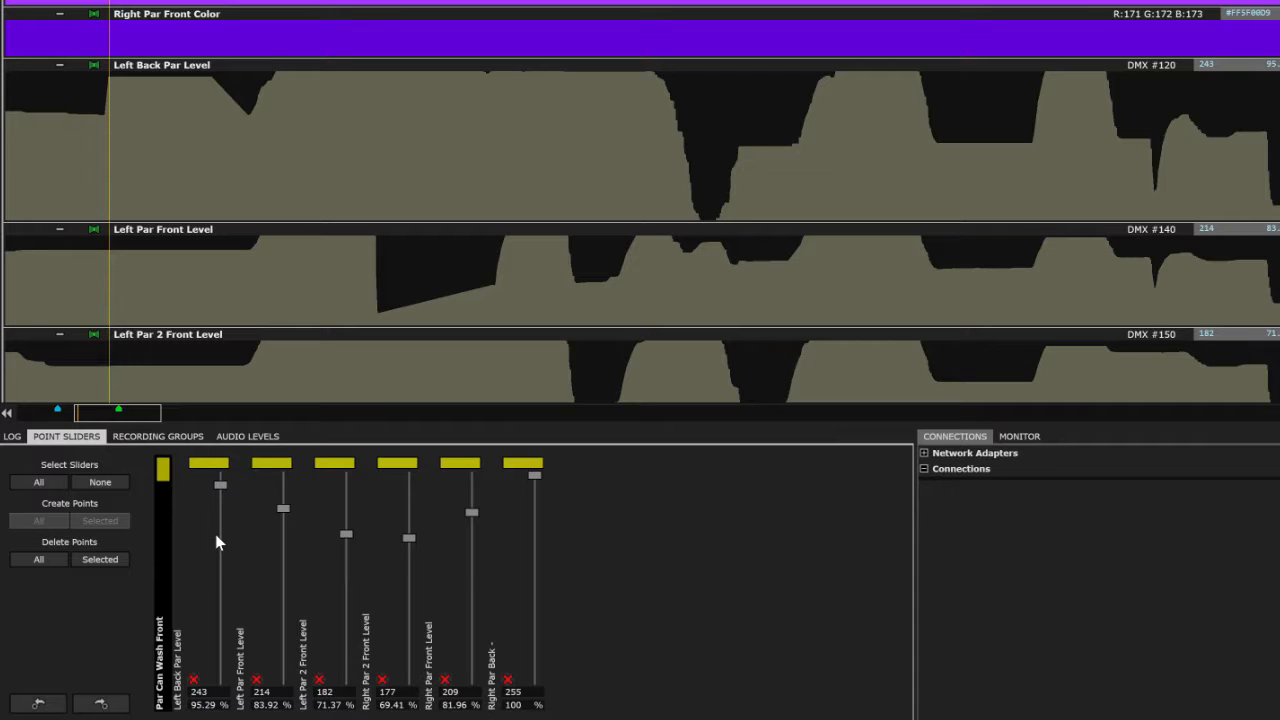
- Lower the six selected levels together and raise them back near full, and play ahead to the second Left Back Par Level point
left_click_drag(219, 485, 205, 590)
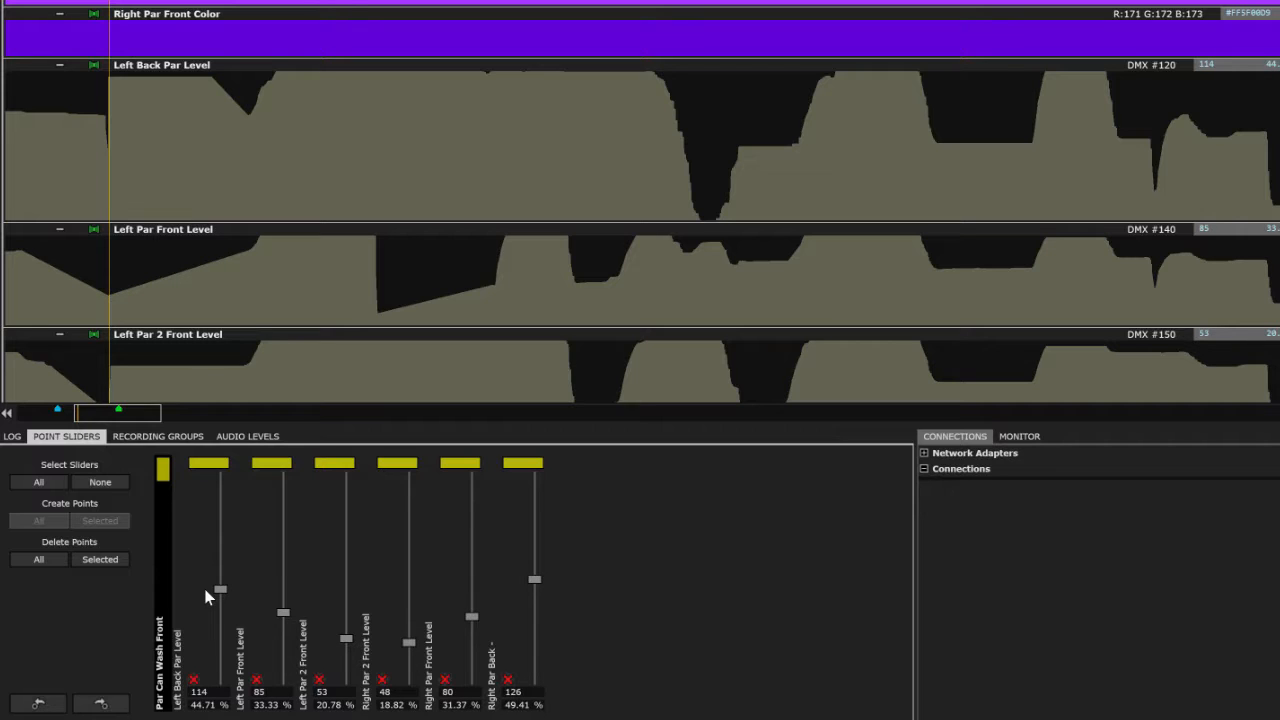
left_click_drag(220, 593, 219, 482)
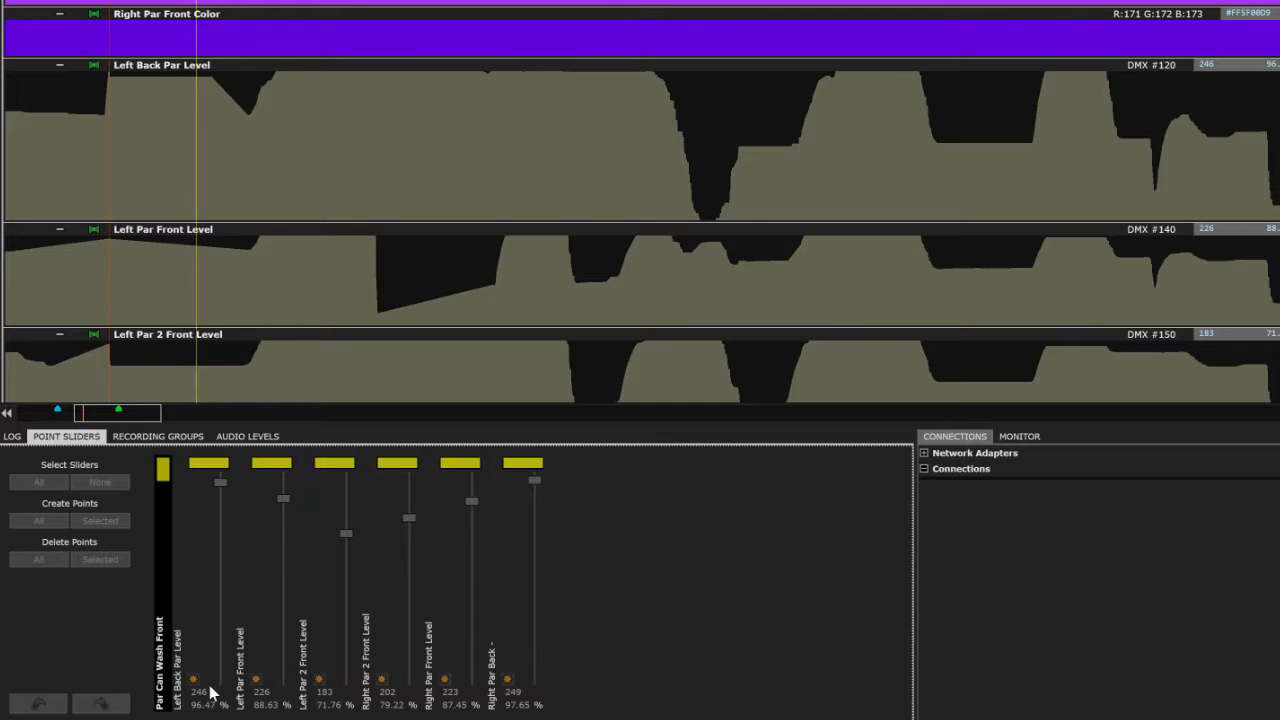
key("space")
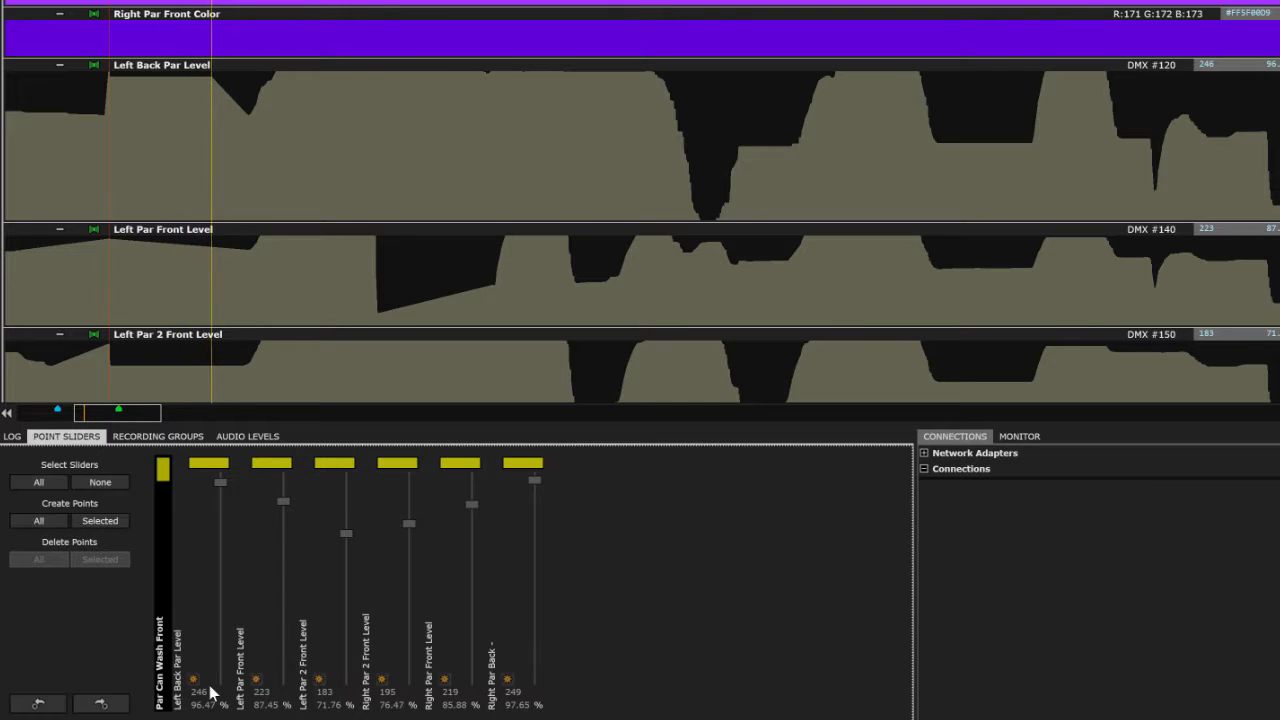
- Create points on all six Par Can Wash Front level channels and lower them together until Left Back Par Level is 34 (13.33%)
left_click(193, 680)
left_click(257, 680)
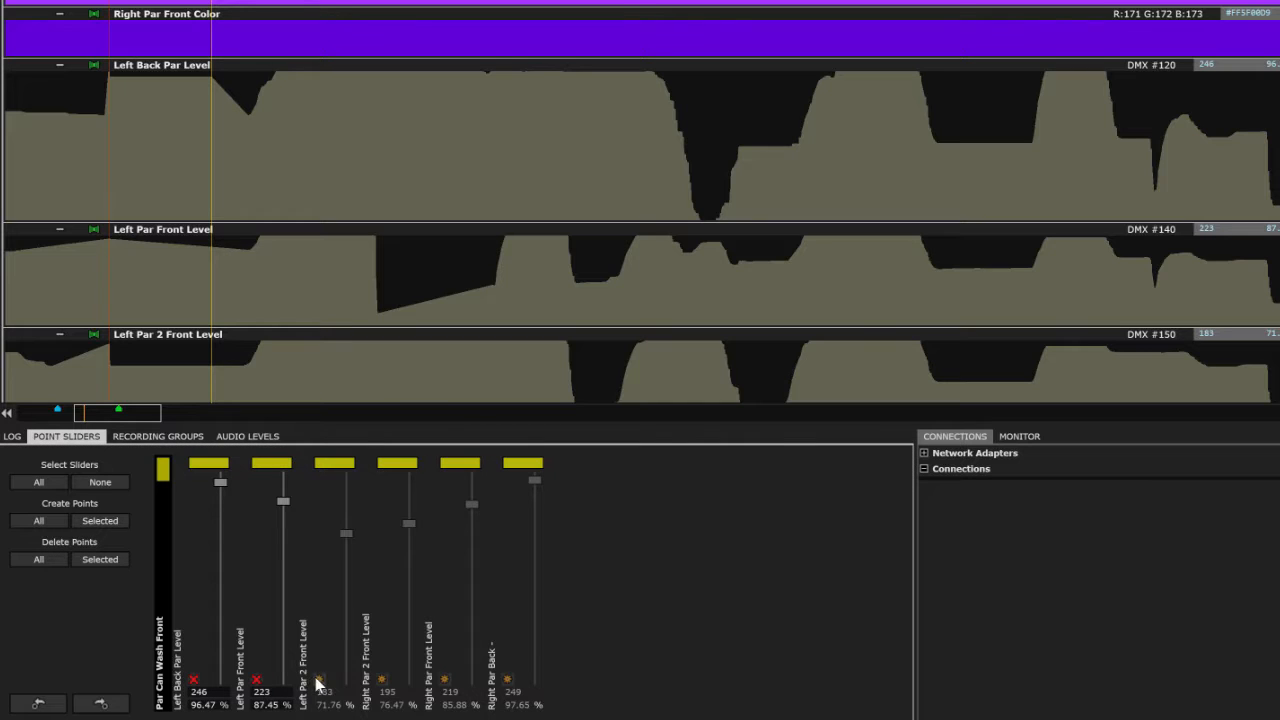
left_click(319, 680)
left_click(382, 680)
left_click(445, 680)
left_click(507, 680)
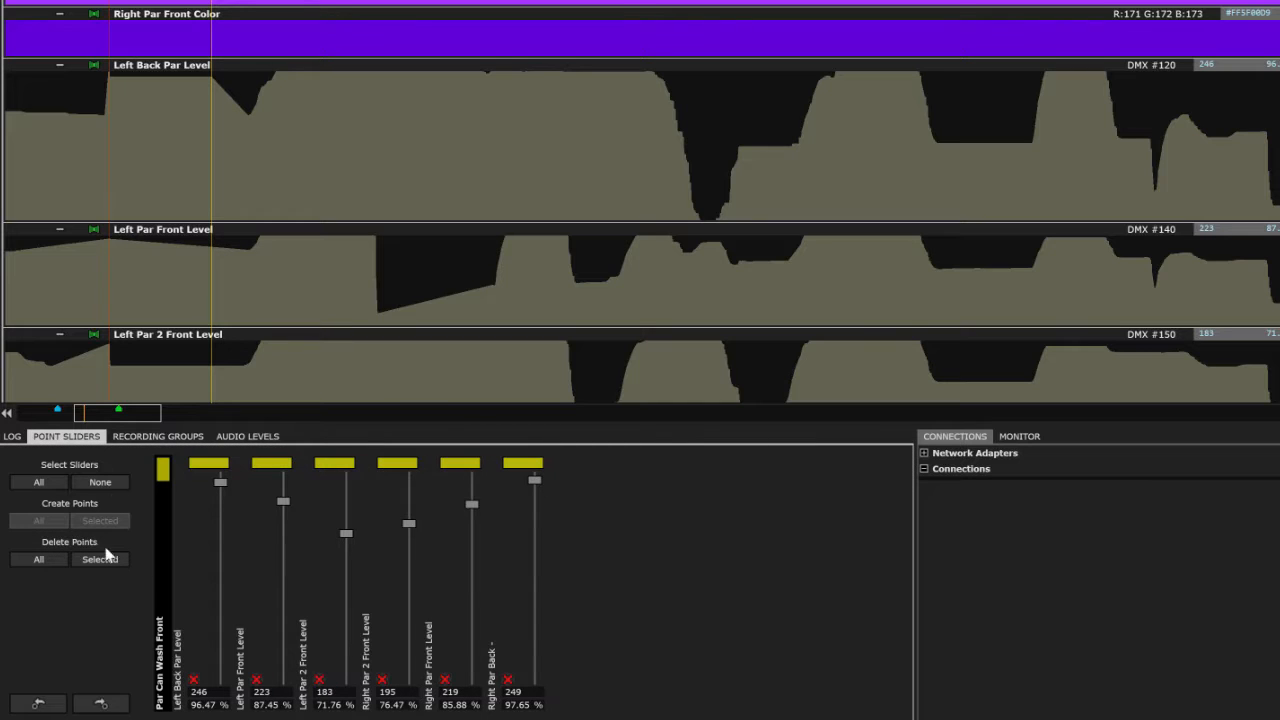
left_click_drag(219, 482, 207, 656)
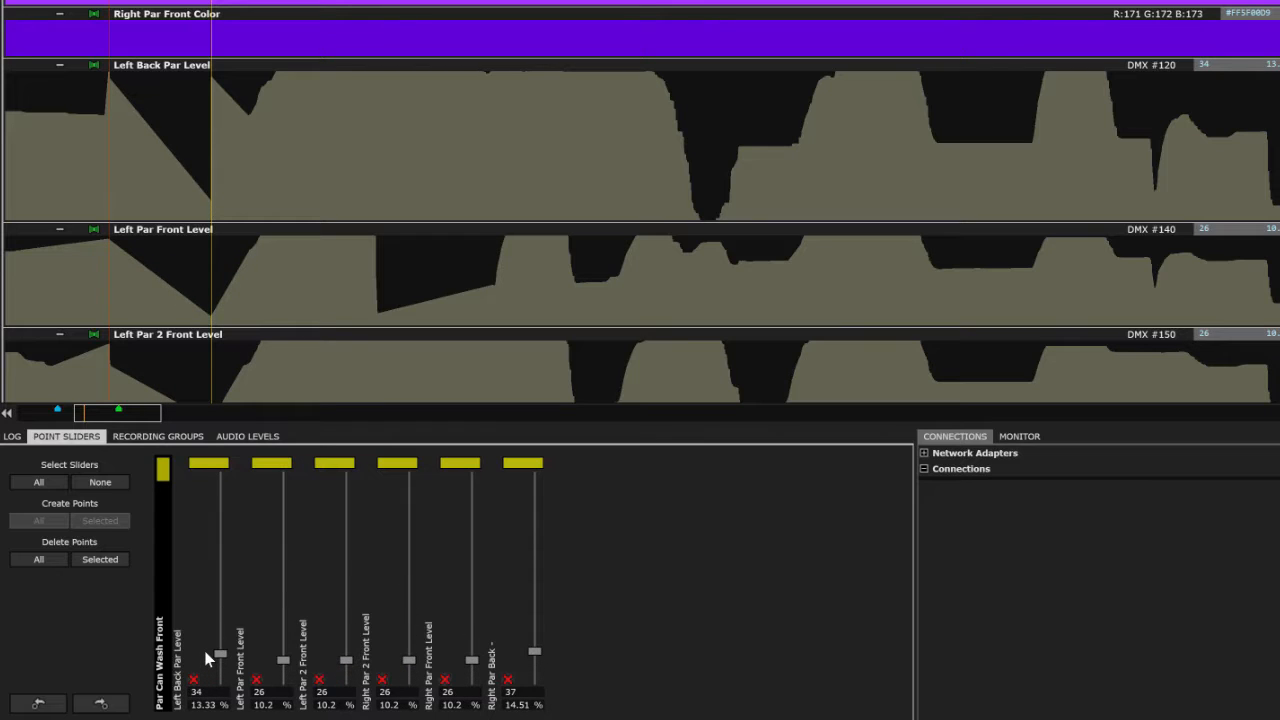
left_click_drag(206, 657, 206, 657)
- Play ahead a little, create points on all six level channels, and lower them together until Left Back Par Level is 76 (29.8%)
key("space")
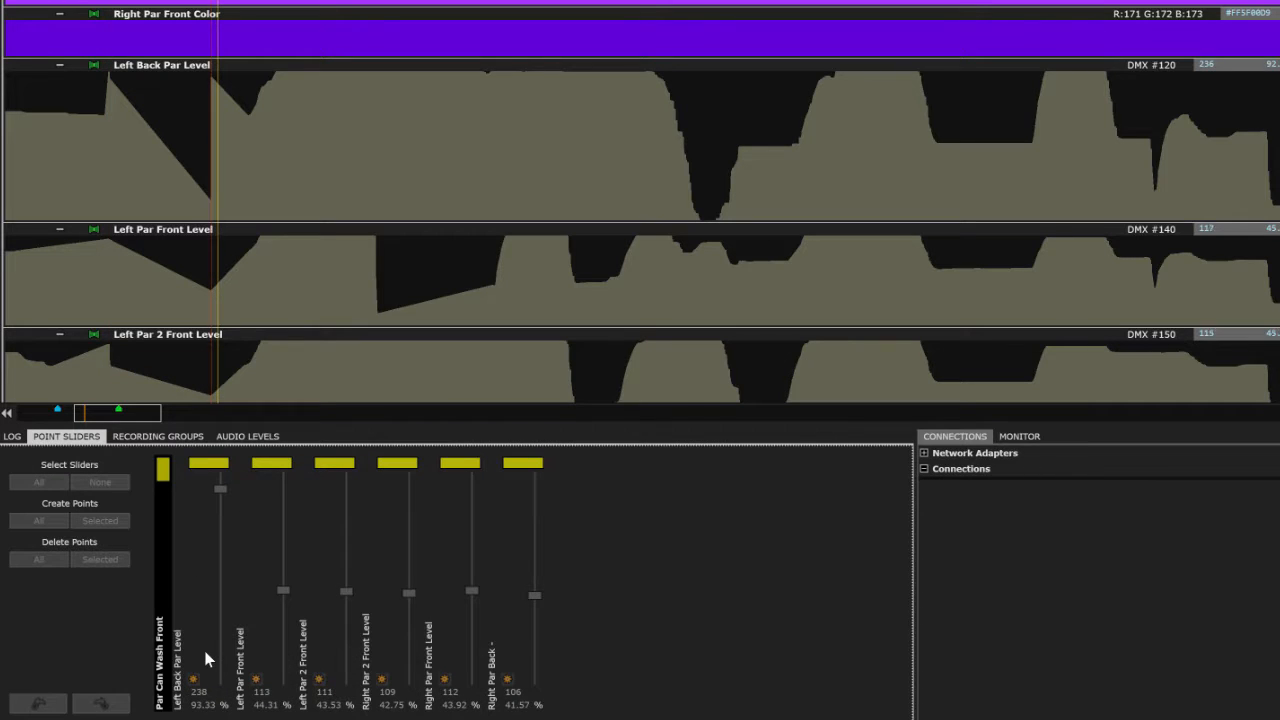
key("space")
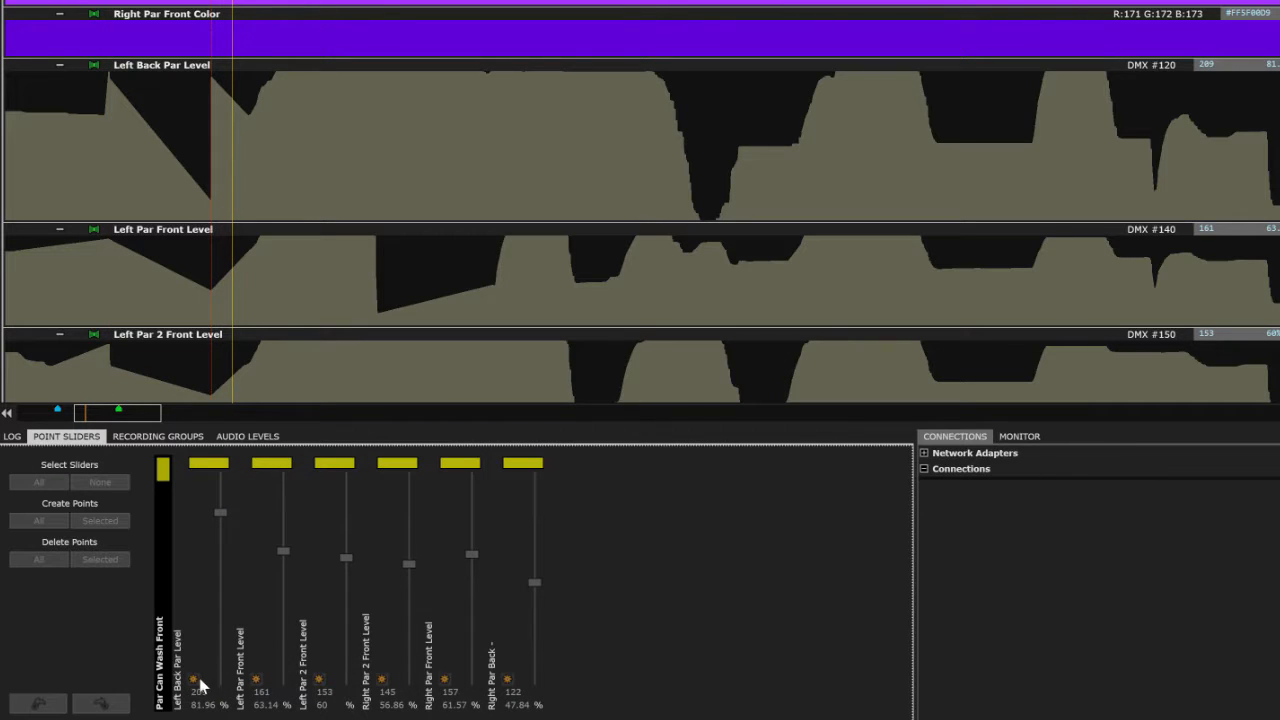
left_click(194, 681)
left_click(257, 681)
left_click(319, 681)
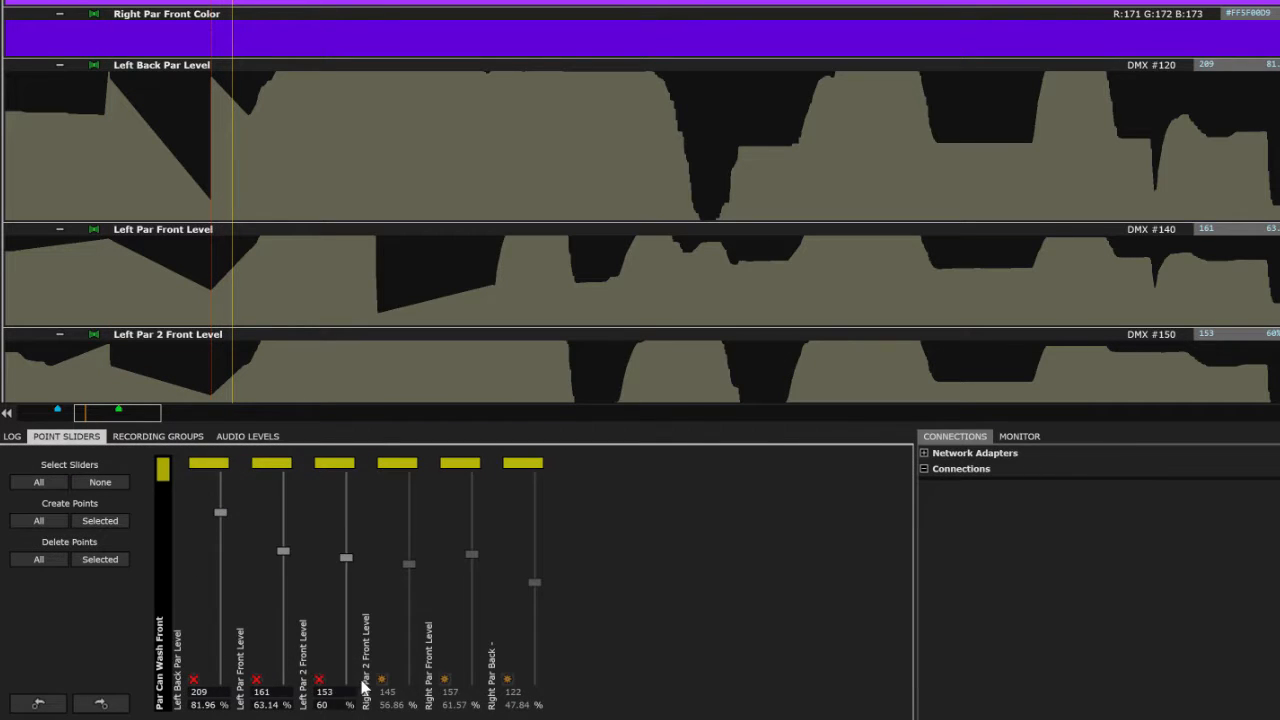
left_click(382, 681)
left_click(445, 681)
left_click(507, 681)
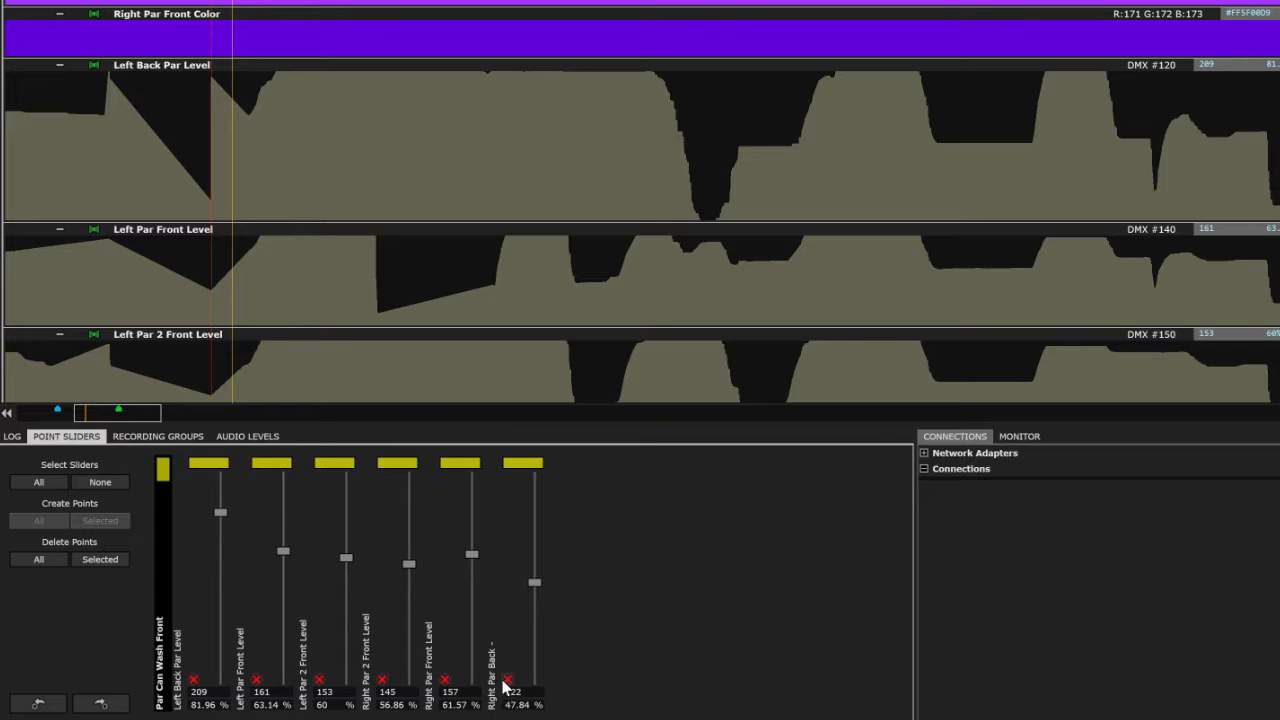
left_click_drag(220, 517, 213, 626)
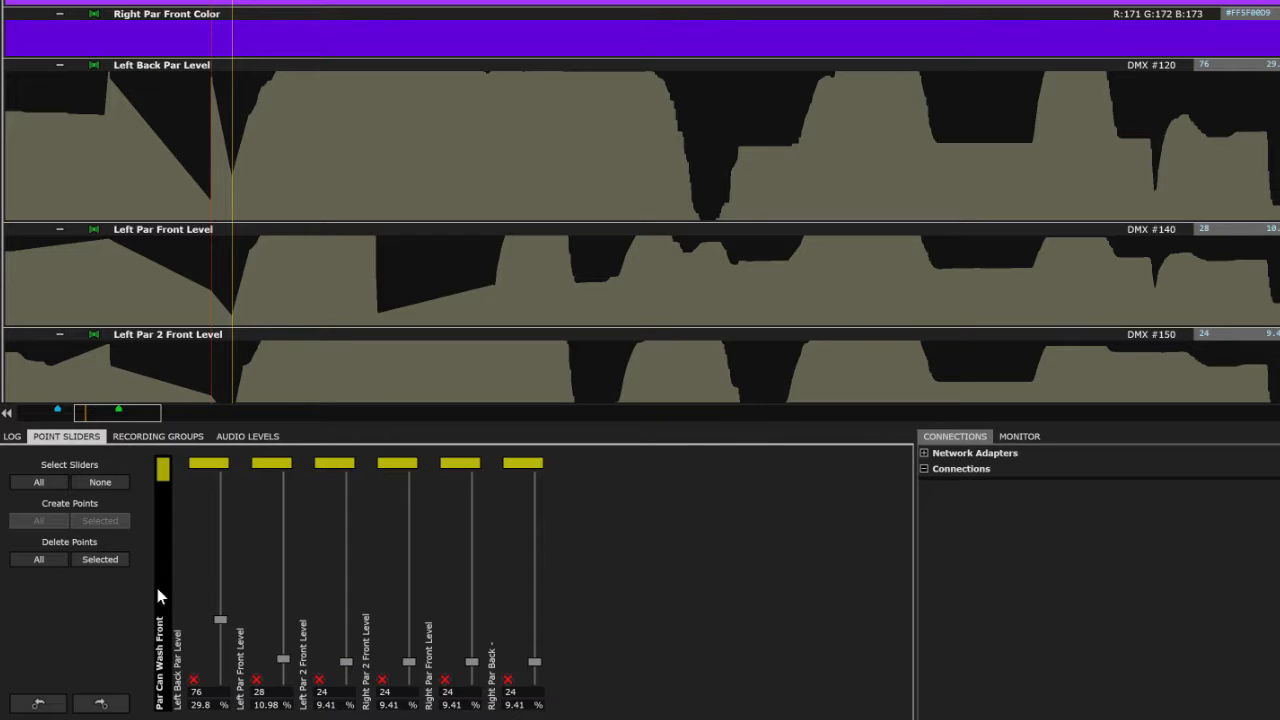
- Play ahead, select only Left Back Par, Left Par 2 Front and Right Par Front, create their points, and lower them until Left Back Par is 169 (66.27%)
key("space")
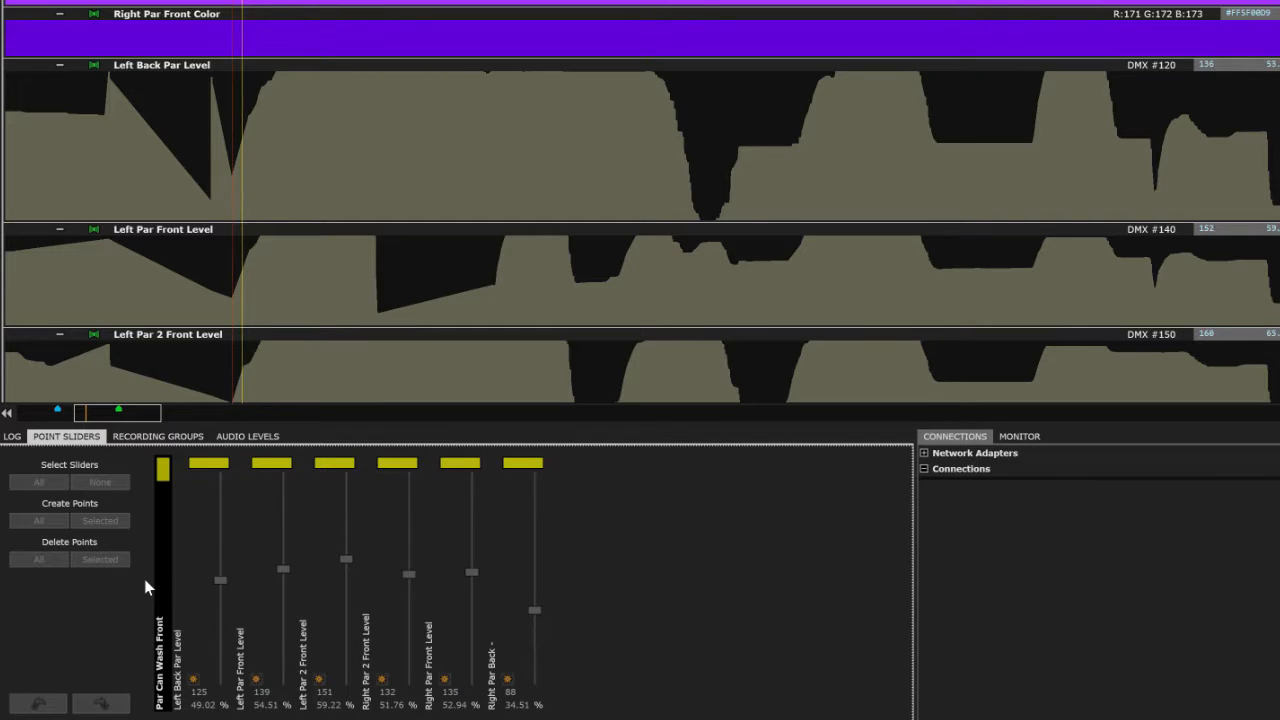
left_click(163, 469)
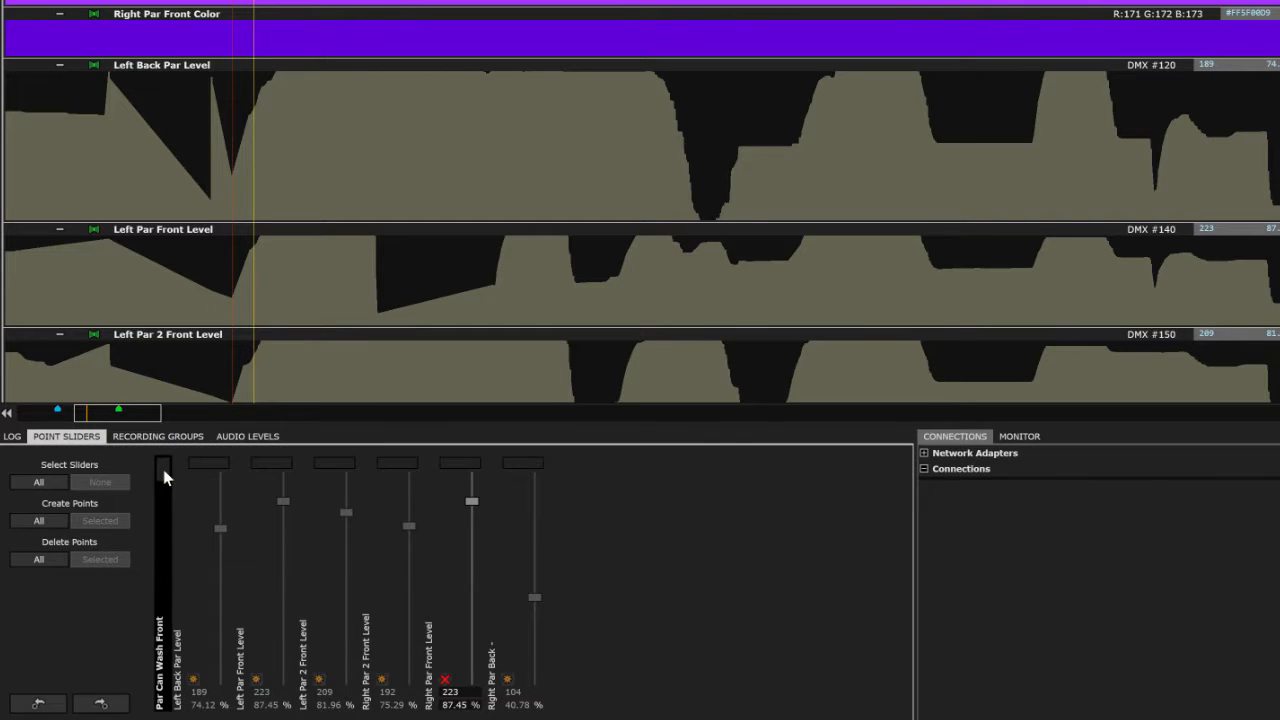
left_click(459, 464)
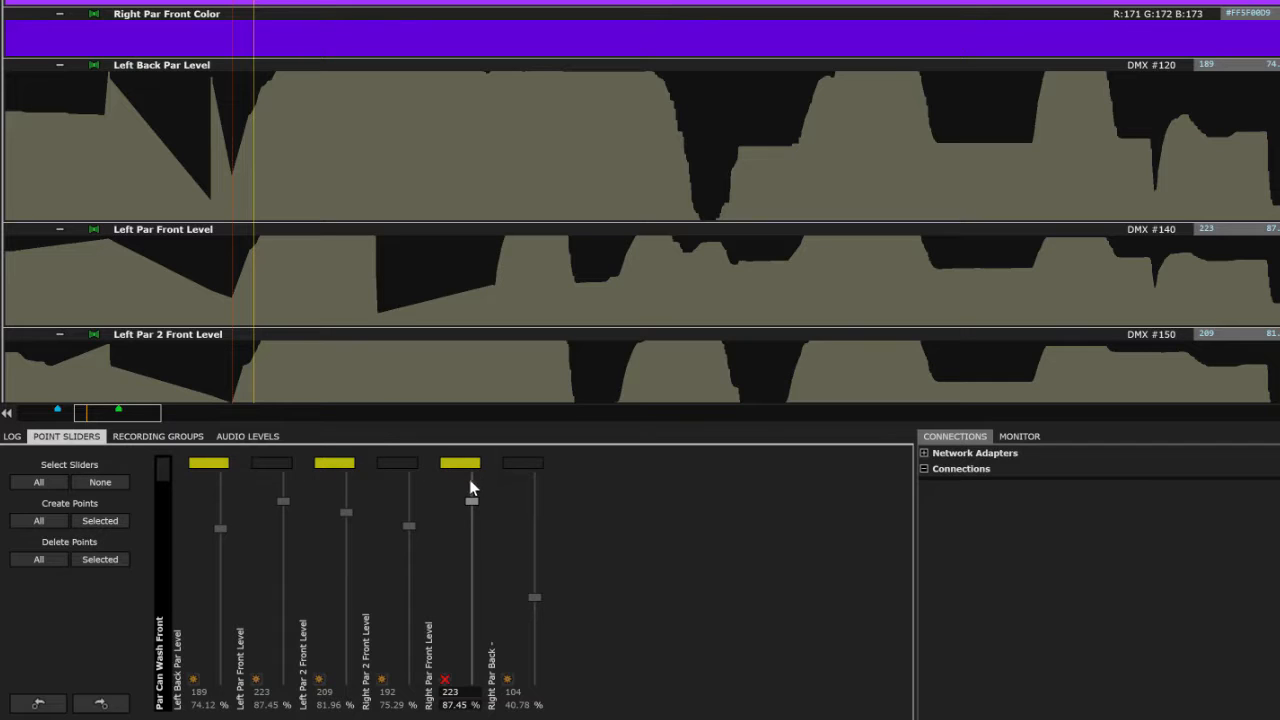
left_click(318, 681)
left_click(193, 681)
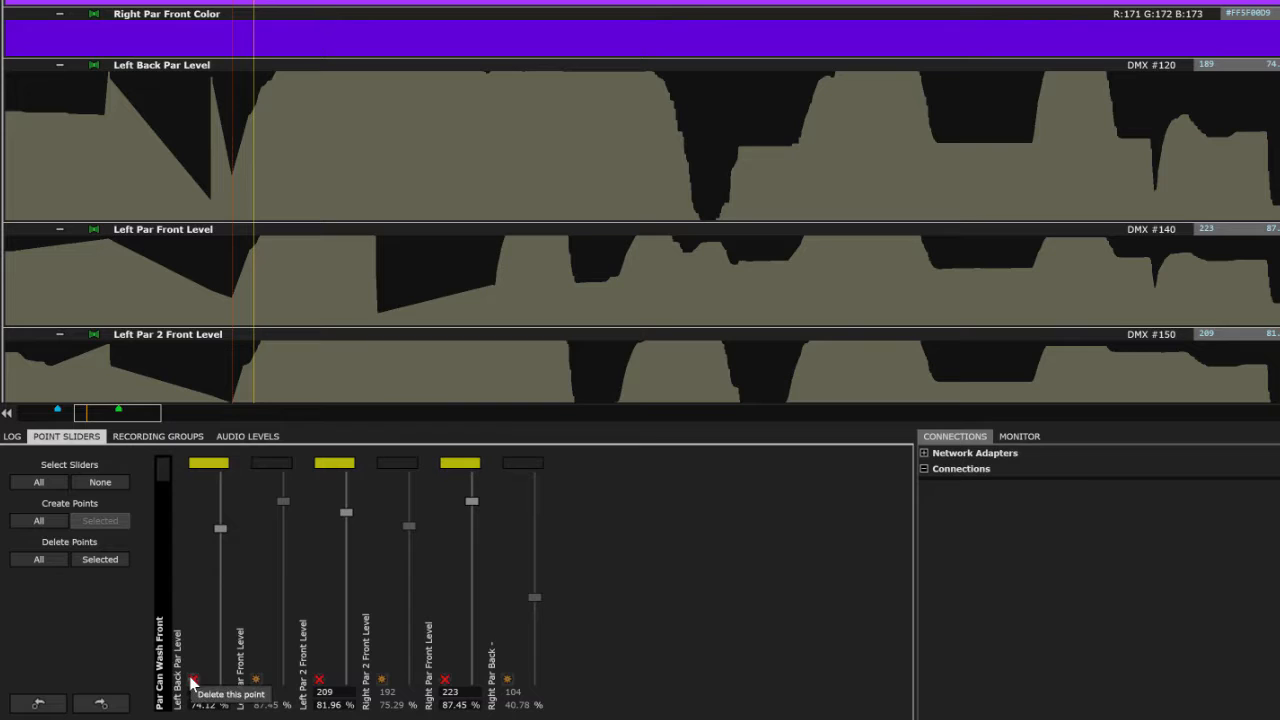
left_click_drag(222, 529, 220, 545)
- Play ahead briefly, create points on the same three selected sliders, and lower them together until Left Back Par Level is 148 (58.04%)
key("space")
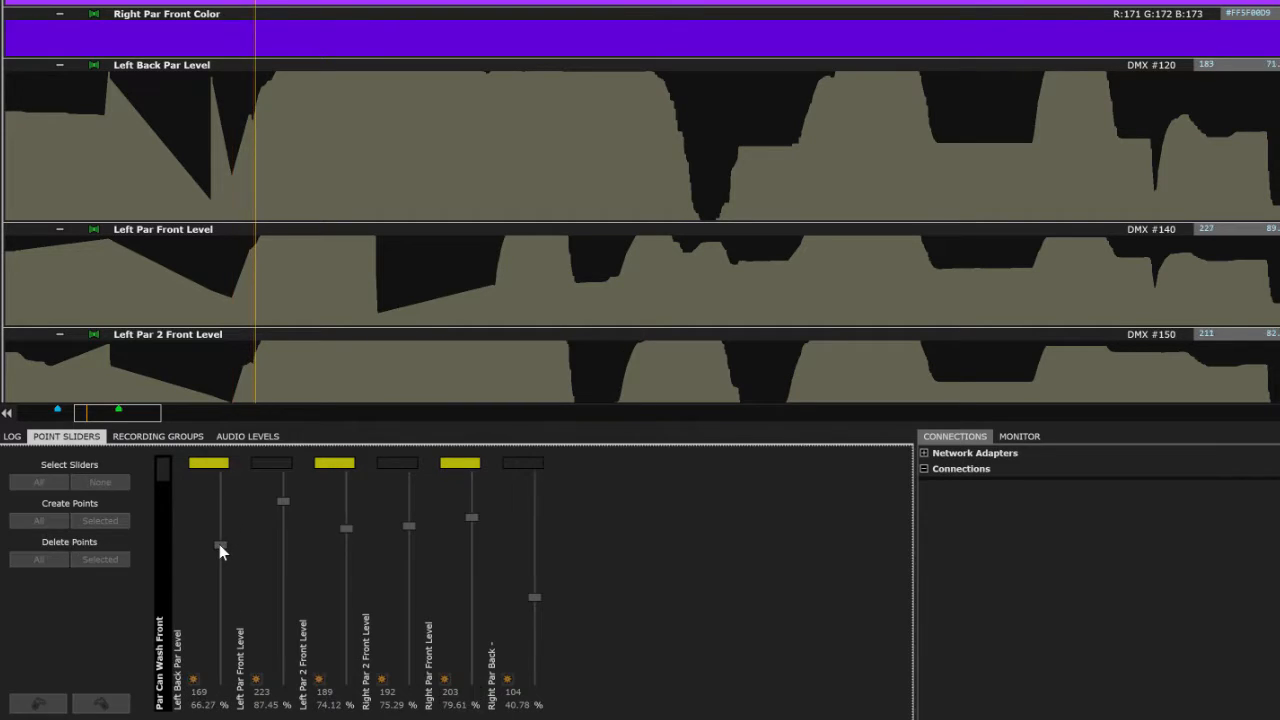
key("space")
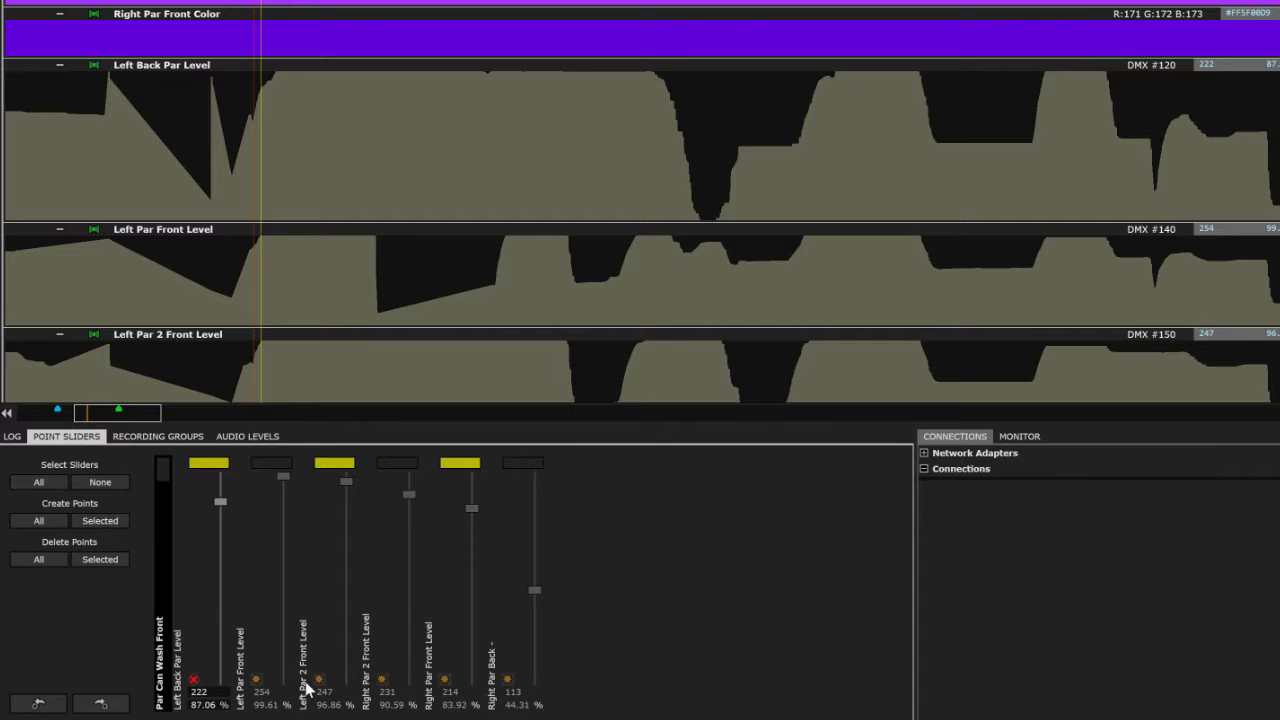
left_click(445, 679)
left_click_drag(218, 500, 208, 560)
- Play ahead slightly, stop, clear the three-slider selection, and select all six Par Can Wash Front sliders
key("space")
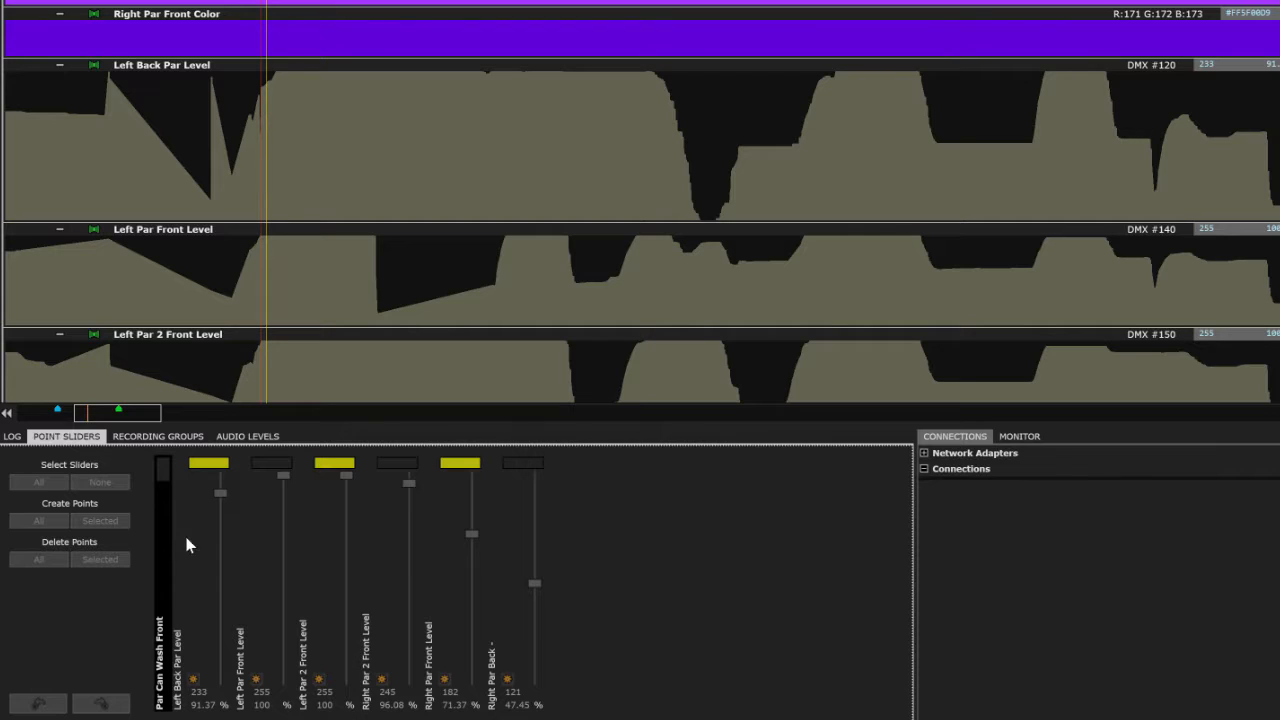
left_click(190, 534)
left_click(200, 467)
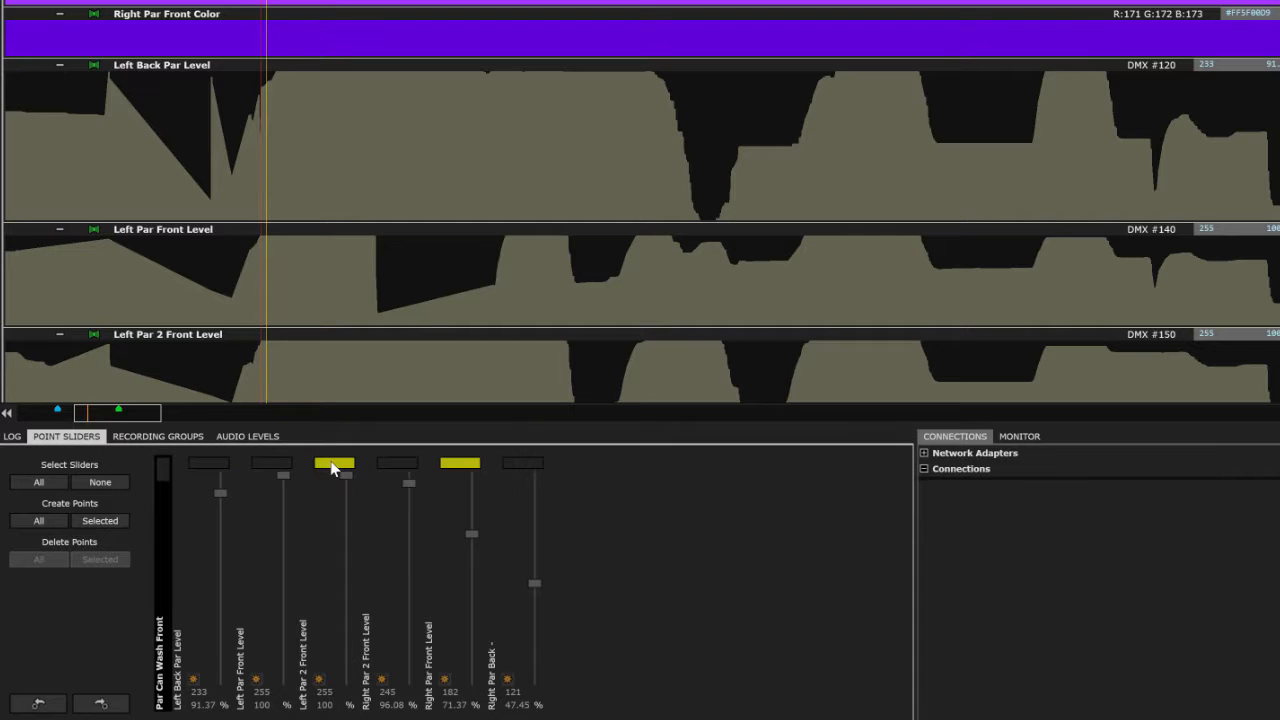
left_click(335, 463)
left_click(460, 463)
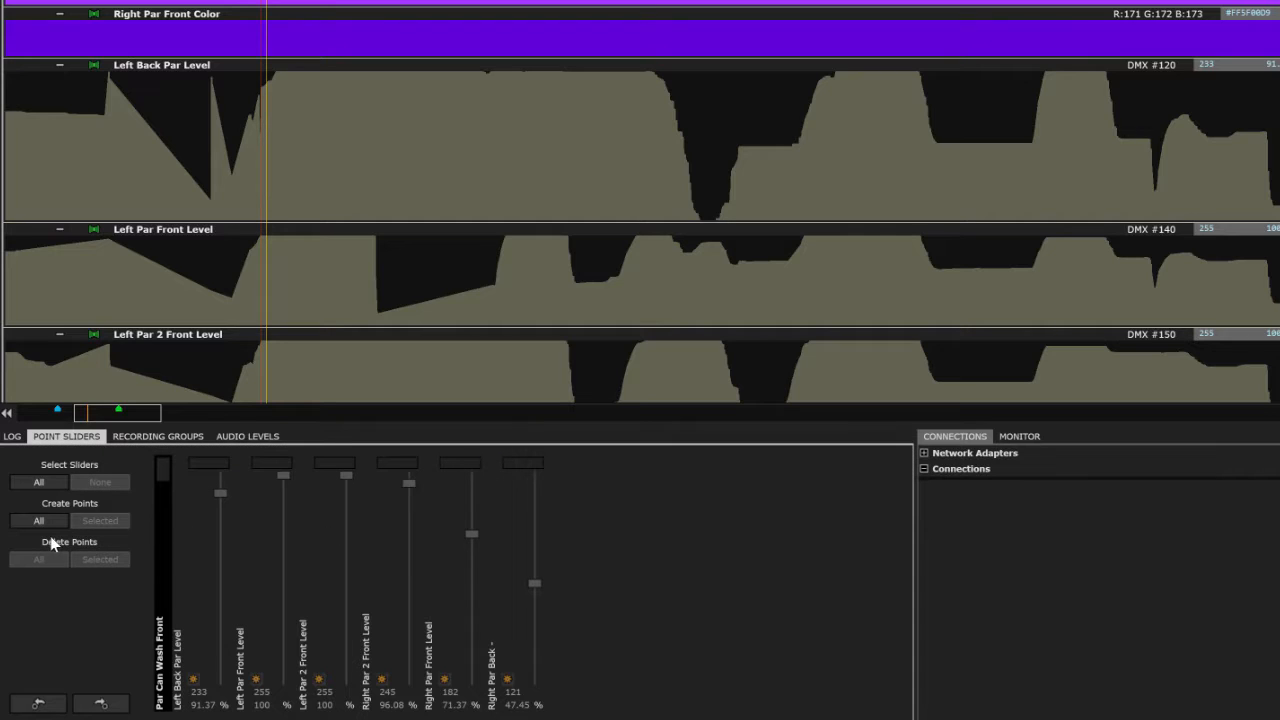
left_click(37, 484)
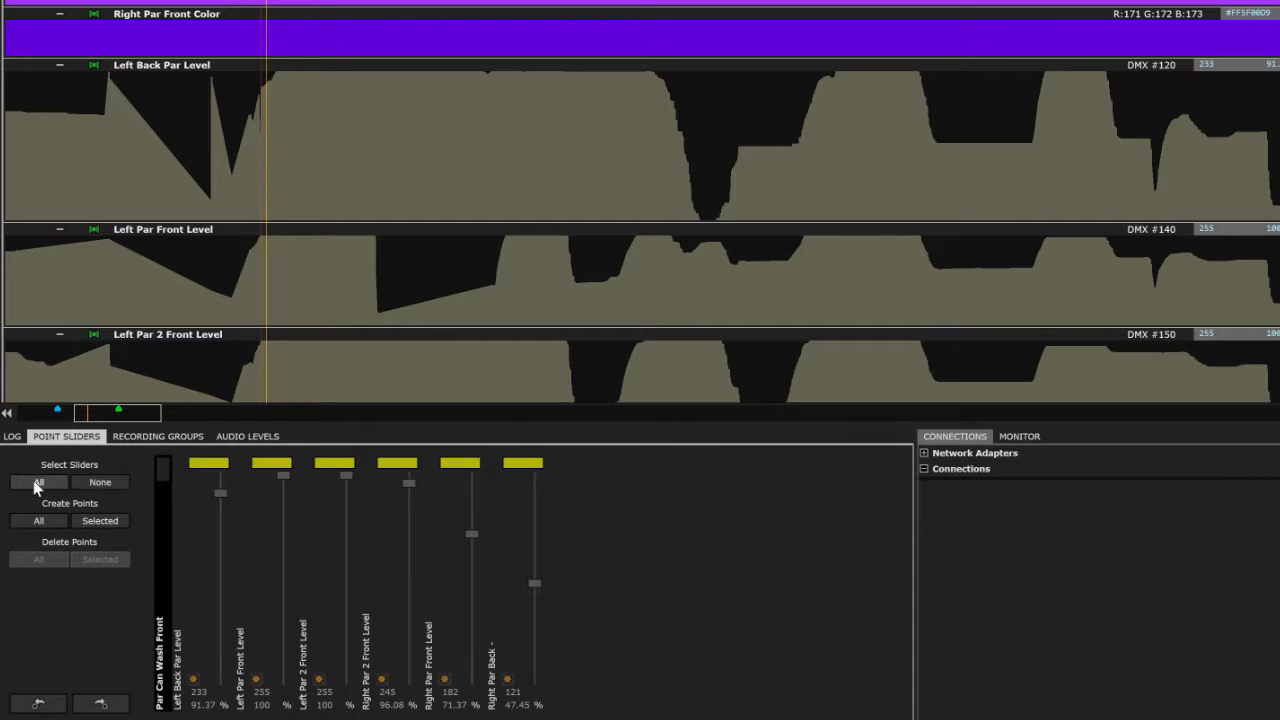
left_click(97, 483)
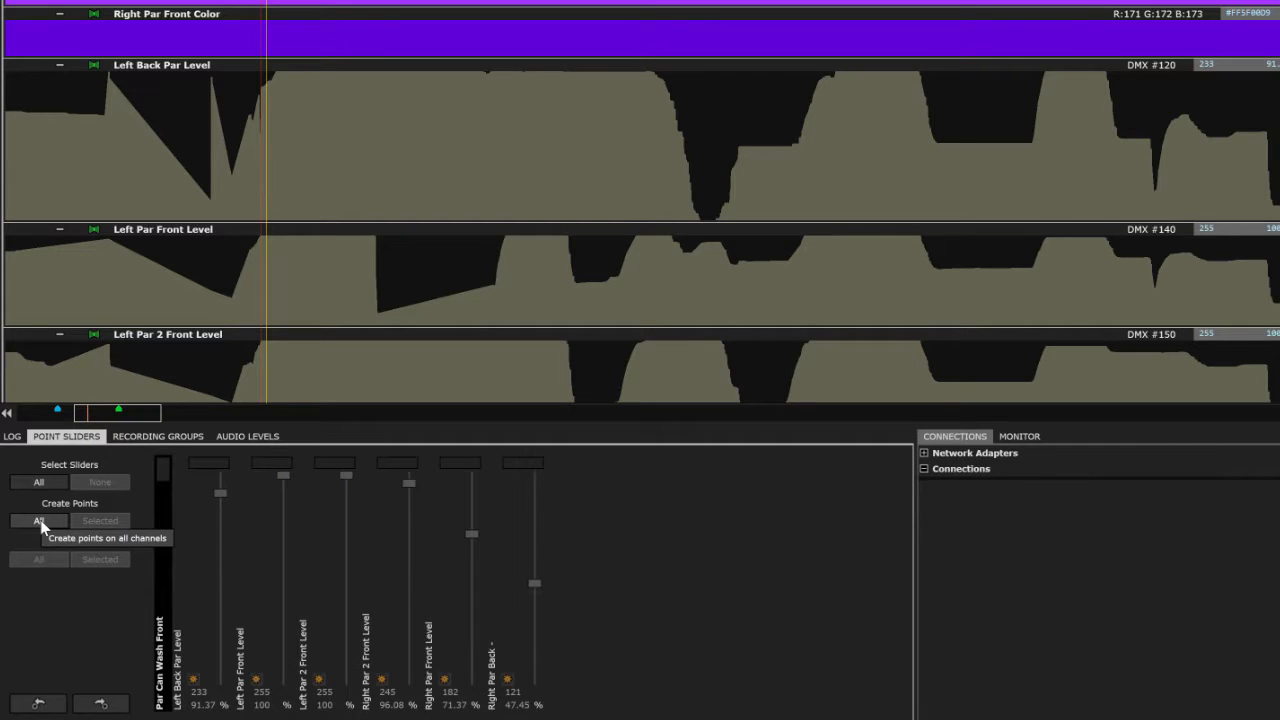
left_click(40, 484)
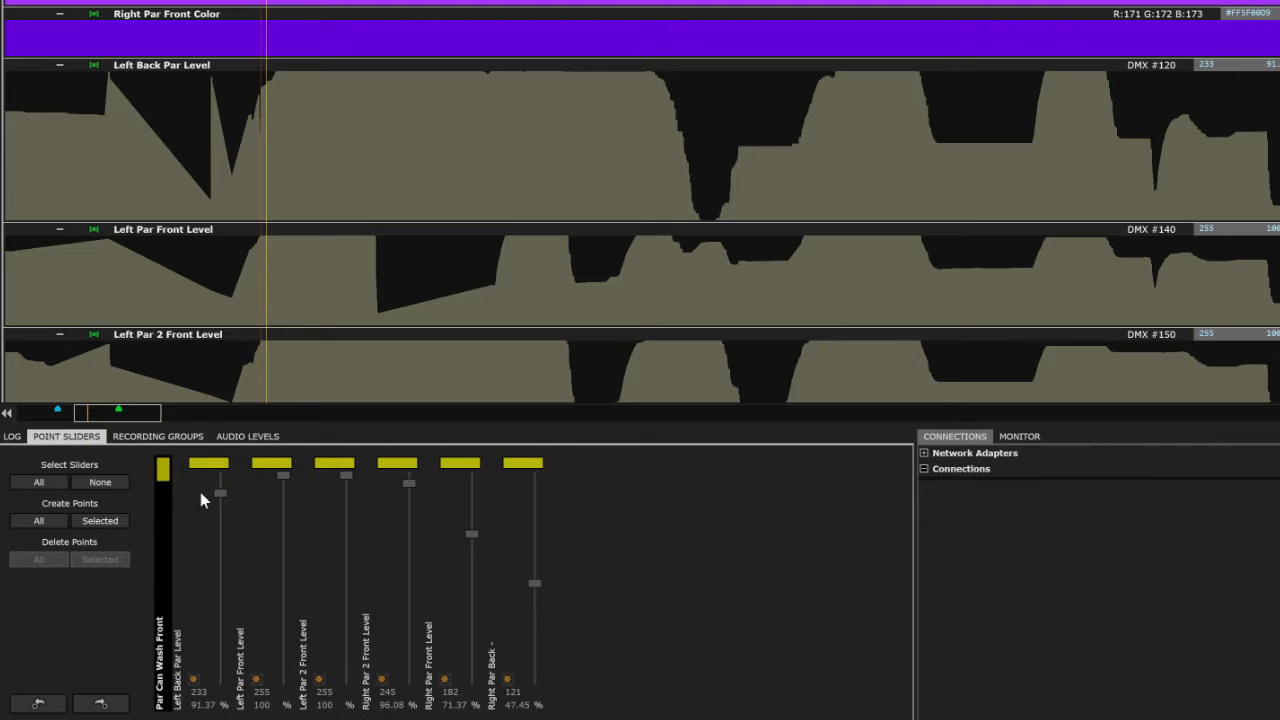
- Create points on all channels, lower them together to a Left Back Par Level of 169 (66.27%), and delete the selected points
left_click(39, 521)
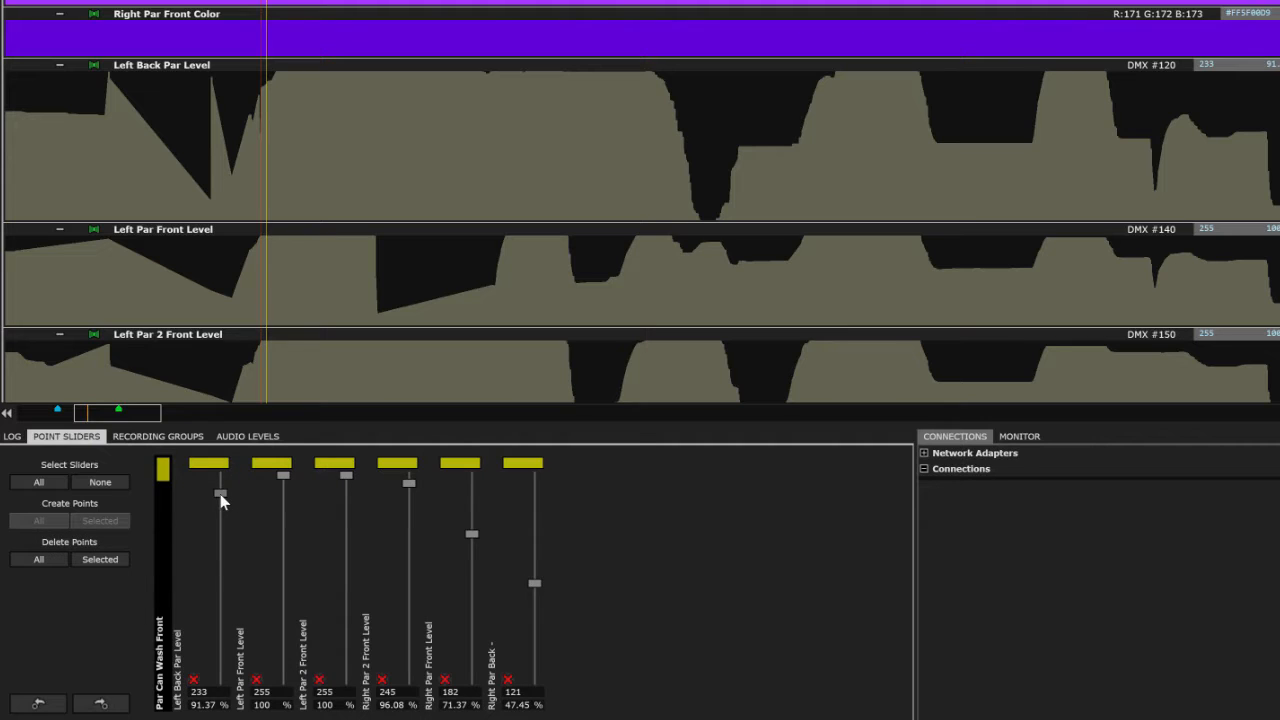
left_click_drag(221, 500, 215, 551)
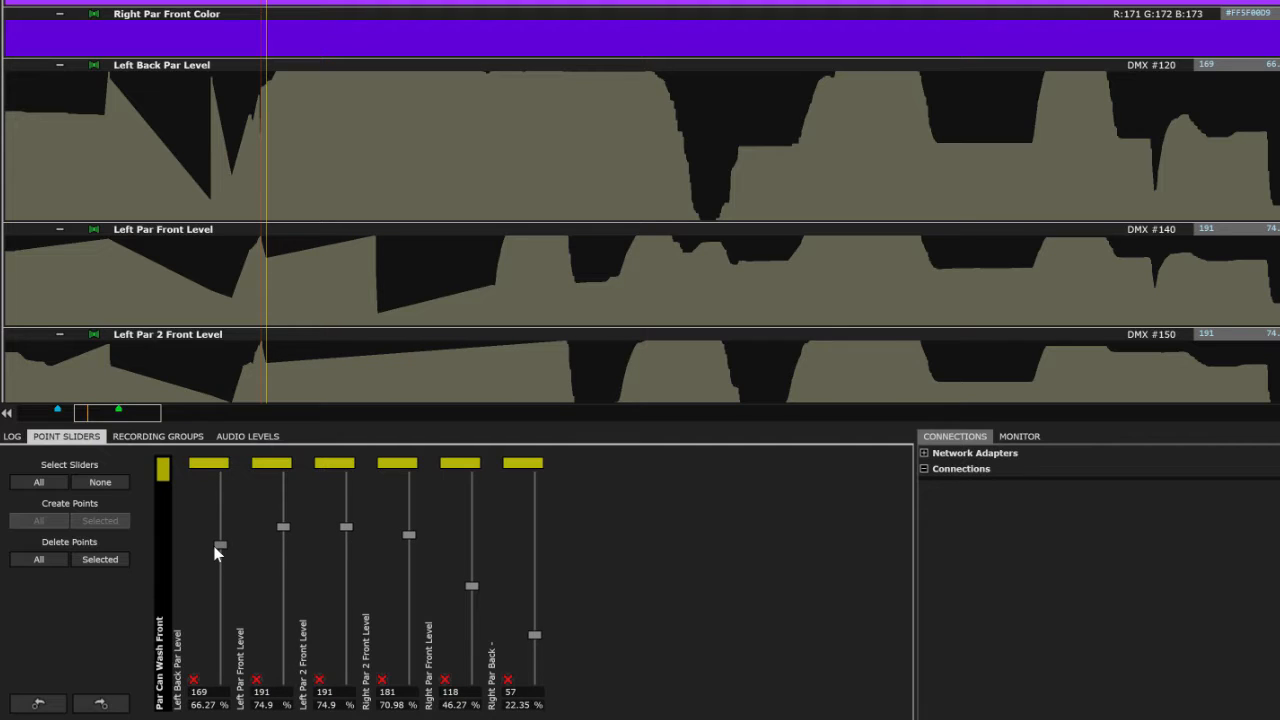
left_click(96, 558)
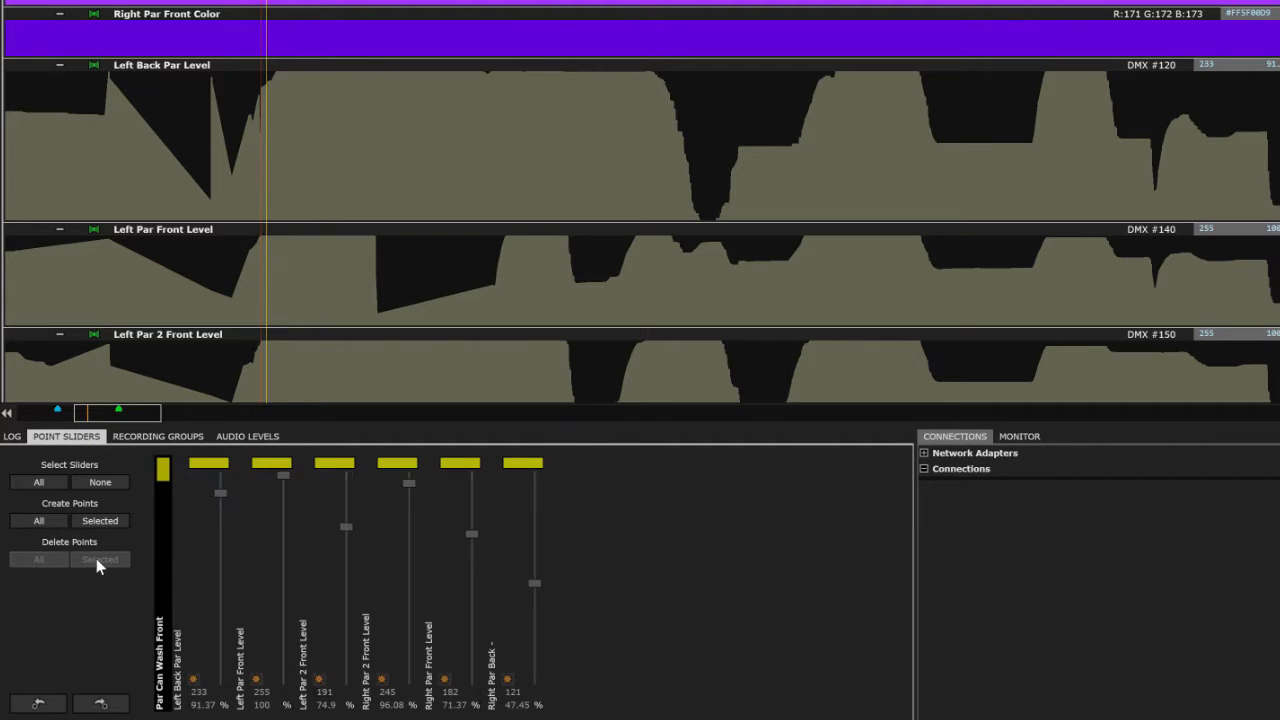
- Go back through the previous points of the Par Can Wash Front sliders, deleting the selected points at each stop until 00:00:59.589
left_click(41, 706)
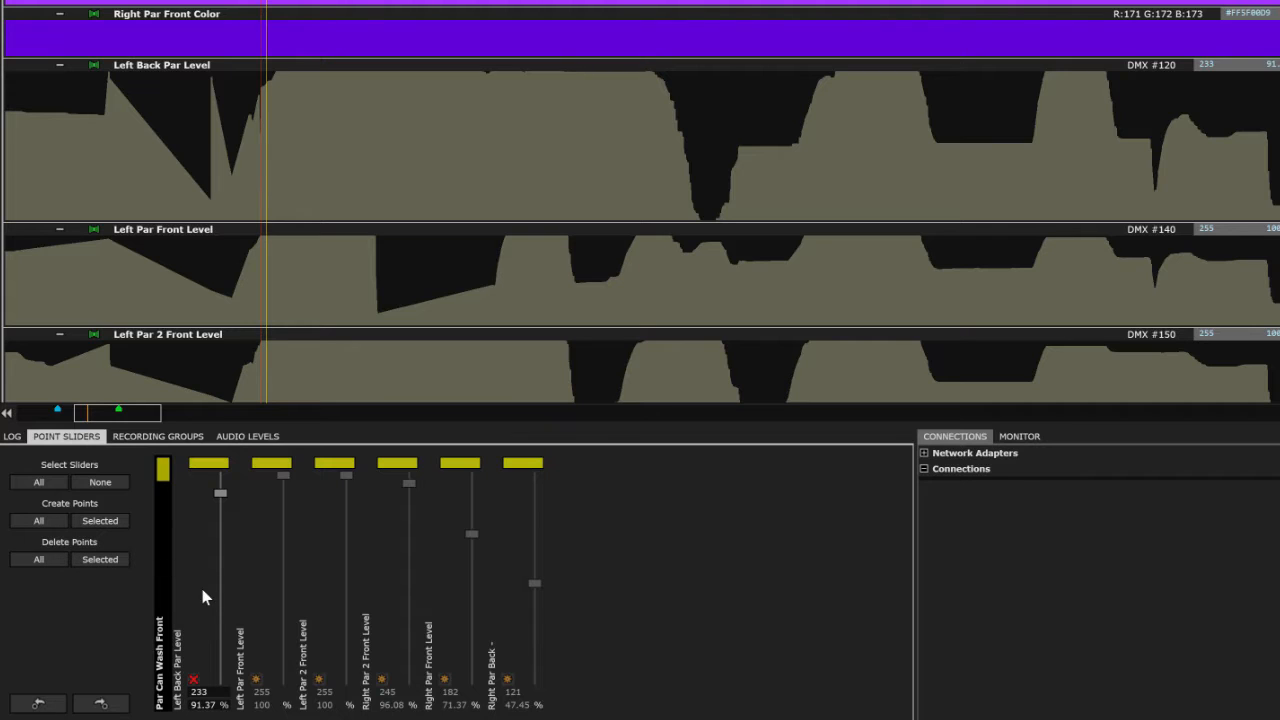
left_click(100, 560)
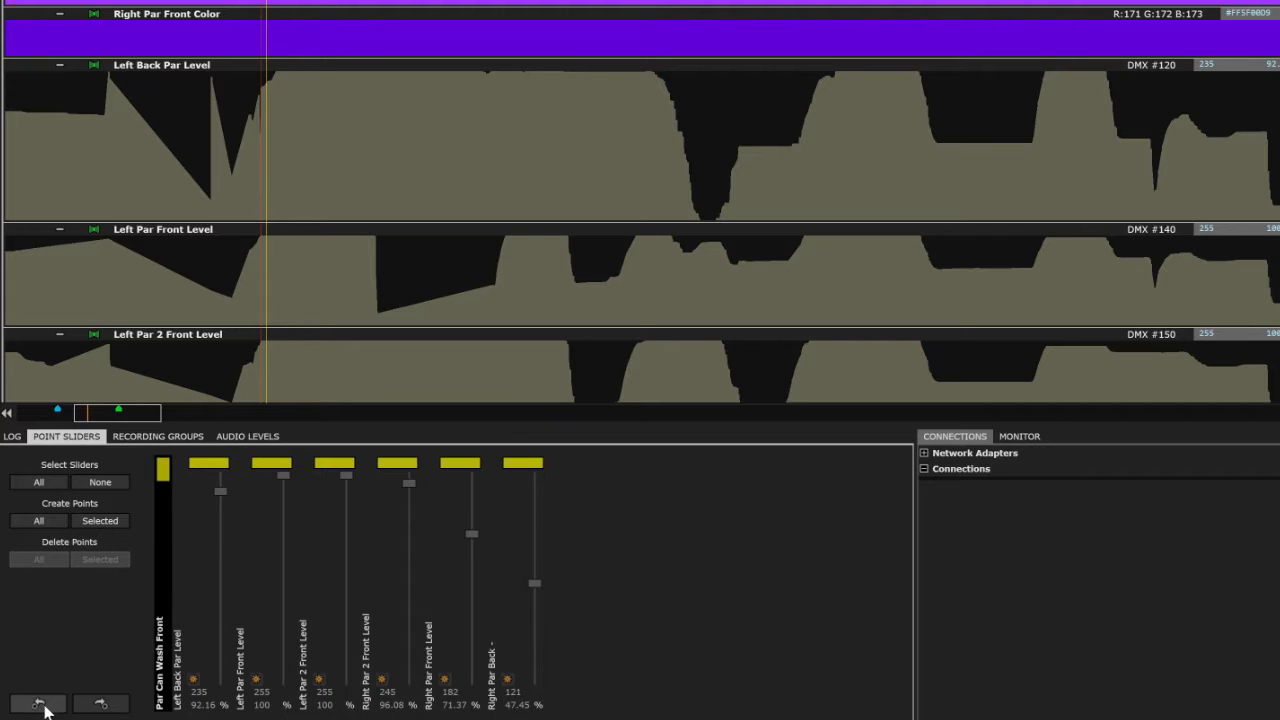
left_click(41, 706)
left_click(114, 562)
left_click(40, 704)
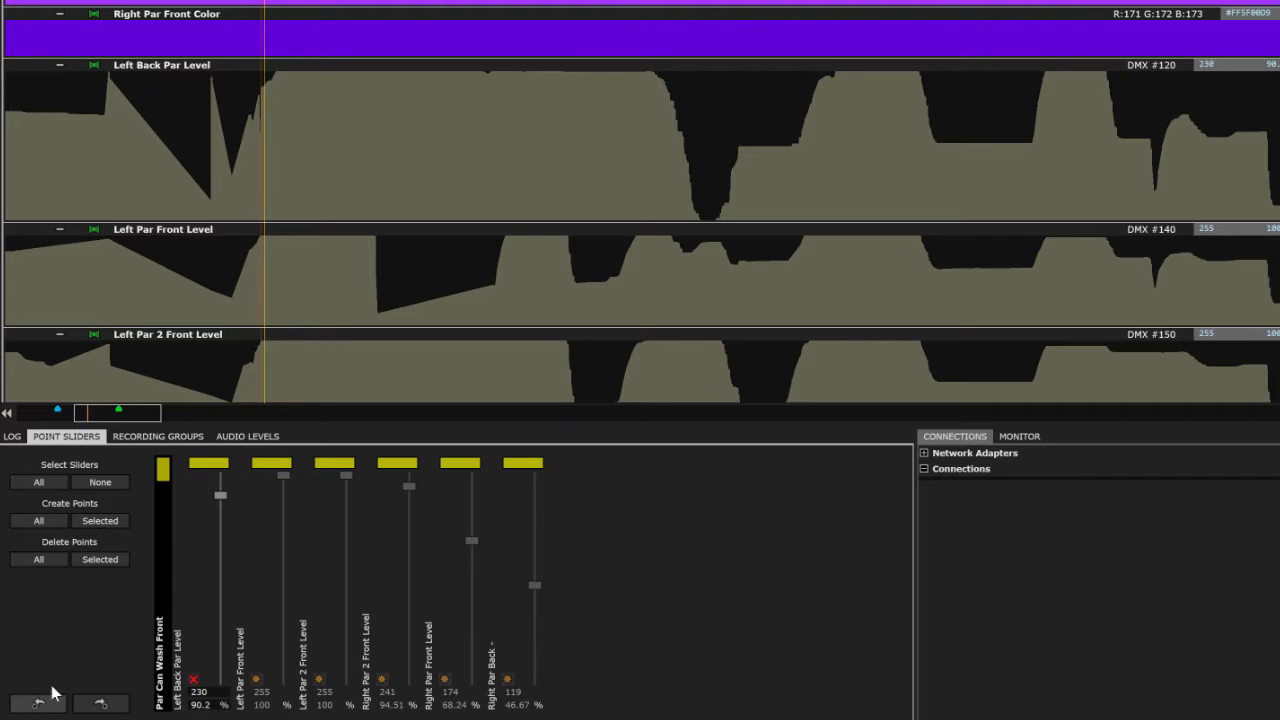
left_click(92, 560)
left_click(40, 704)
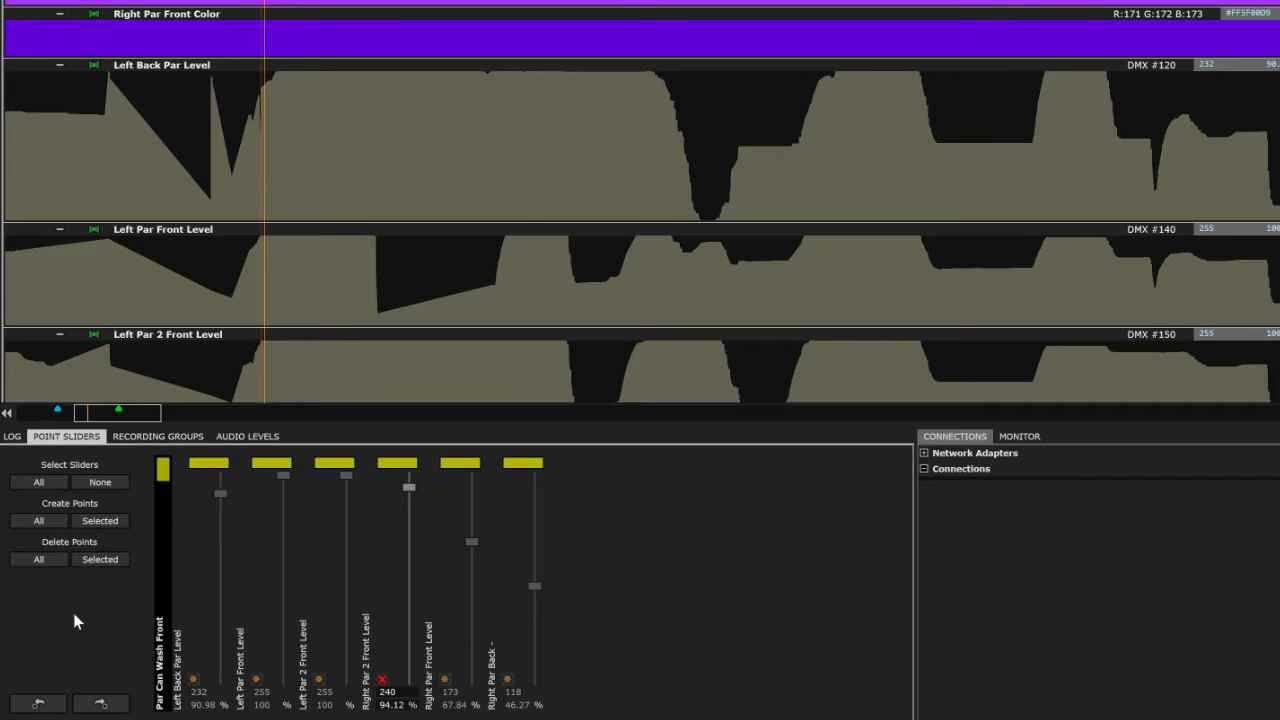
left_click(100, 562)
left_click(38, 704)
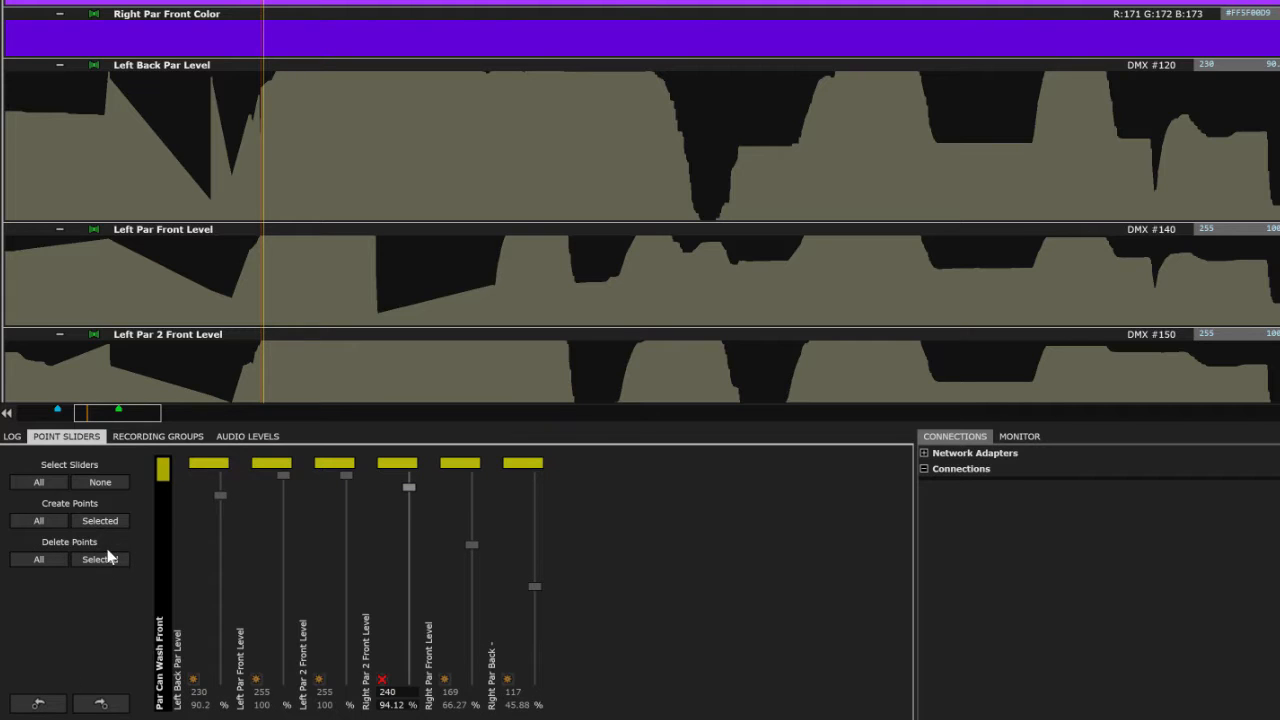
left_click(105, 559)
left_click(38, 704)
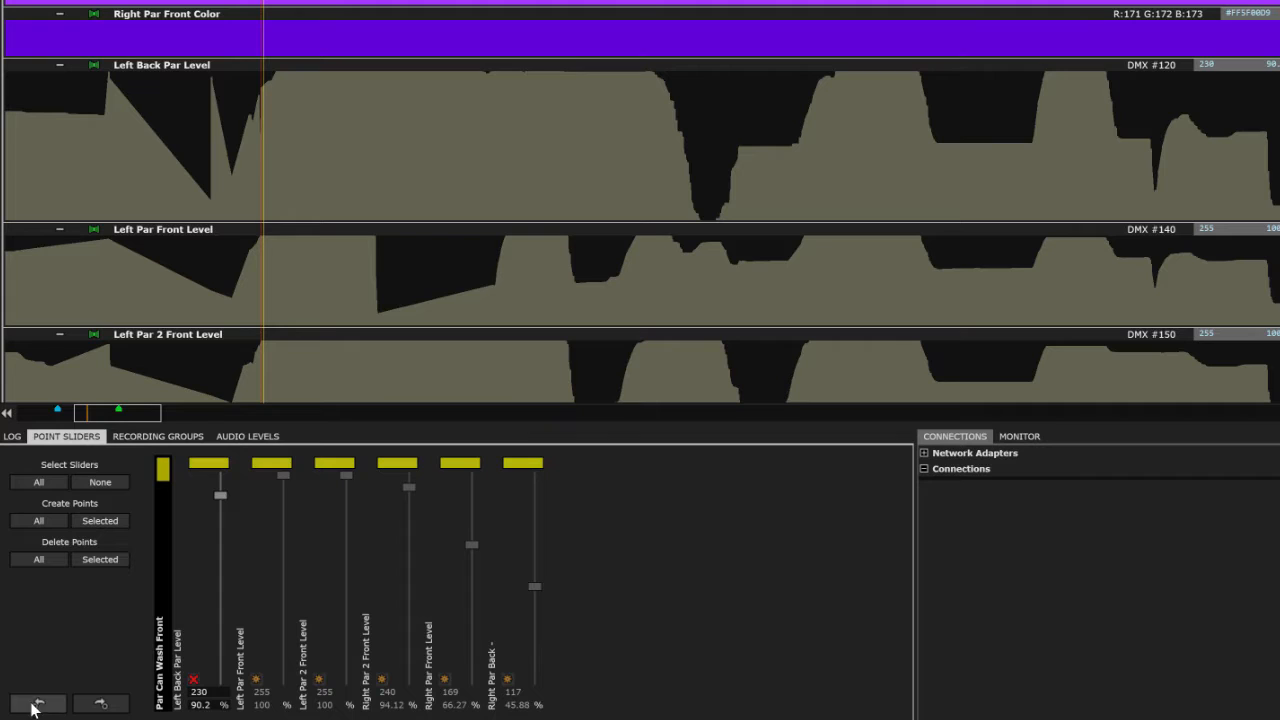
left_click(92, 558)
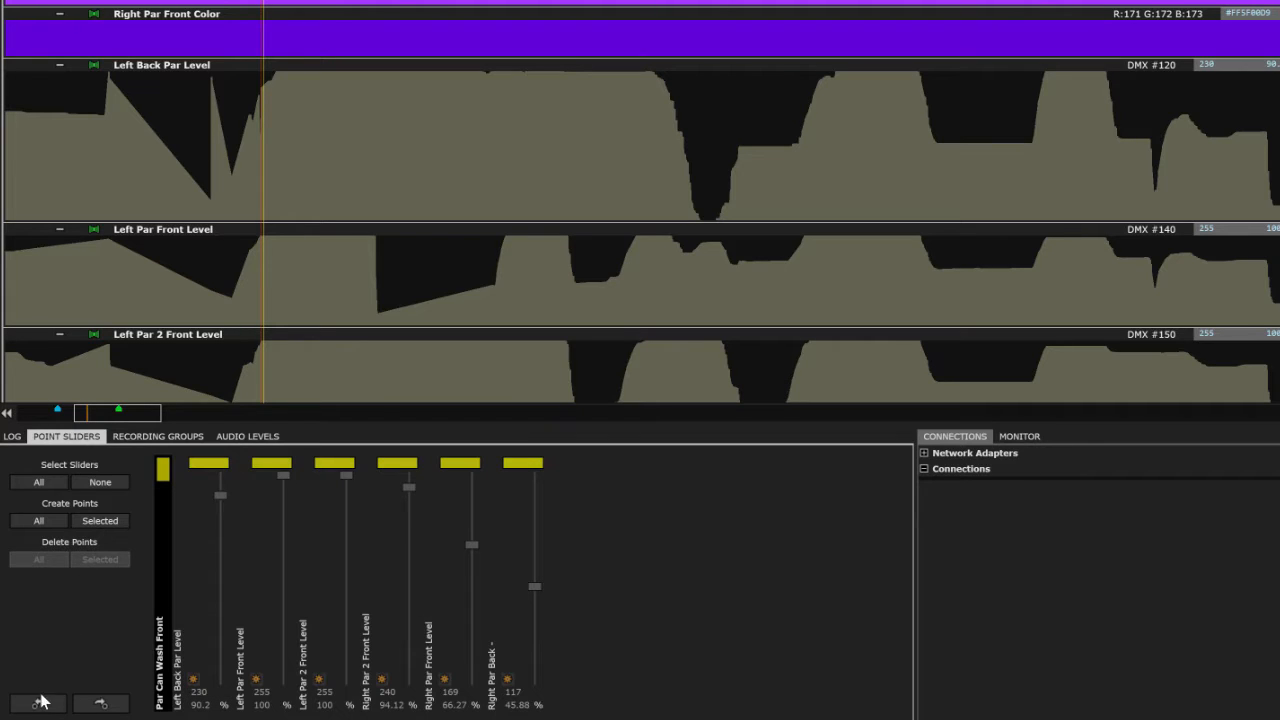
left_click(38, 704)
left_click(99, 562)
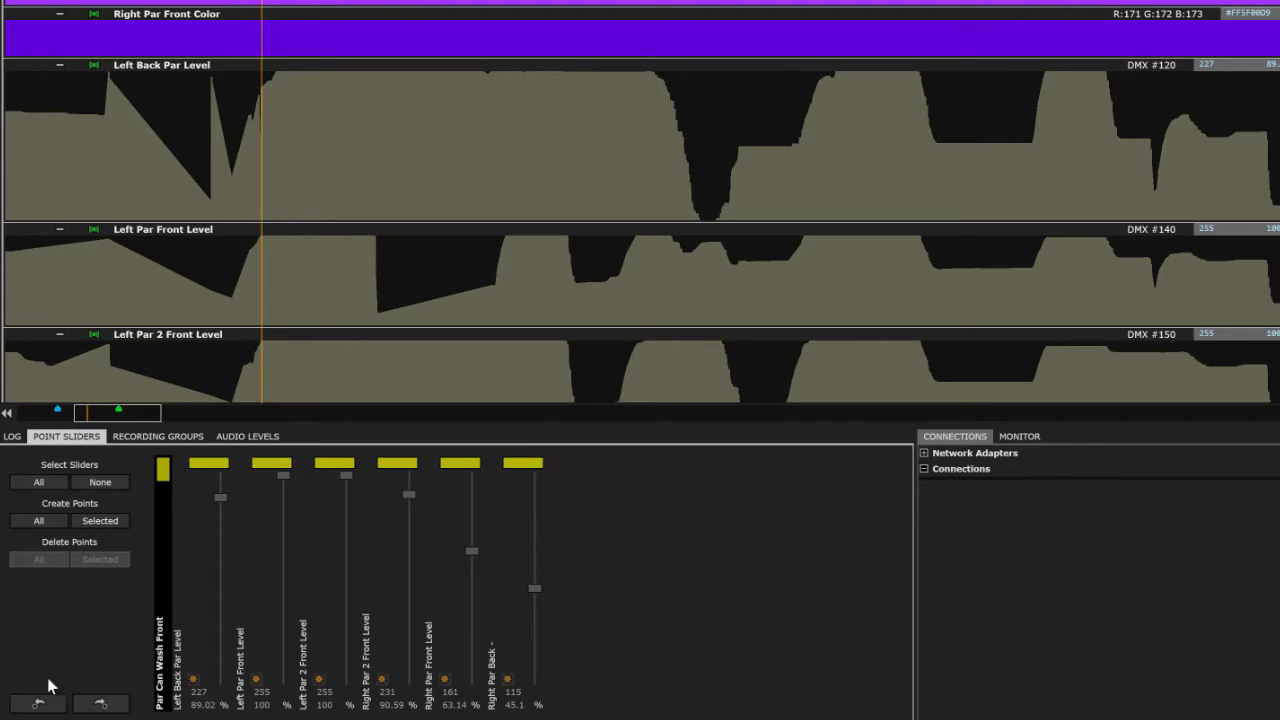
left_click(38, 704)
left_click(99, 562)
left_click(60, 705)
left_click(105, 556)
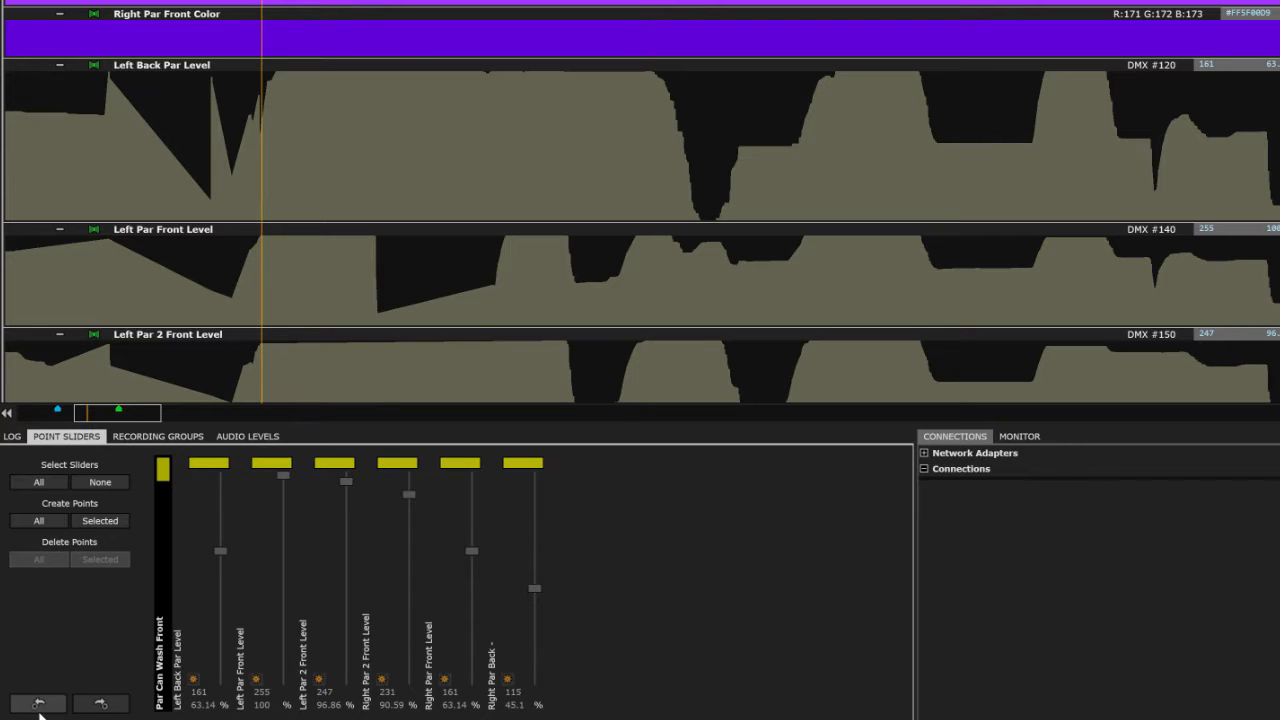
left_click(38, 704)
left_click(88, 560)
left_click(38, 704)
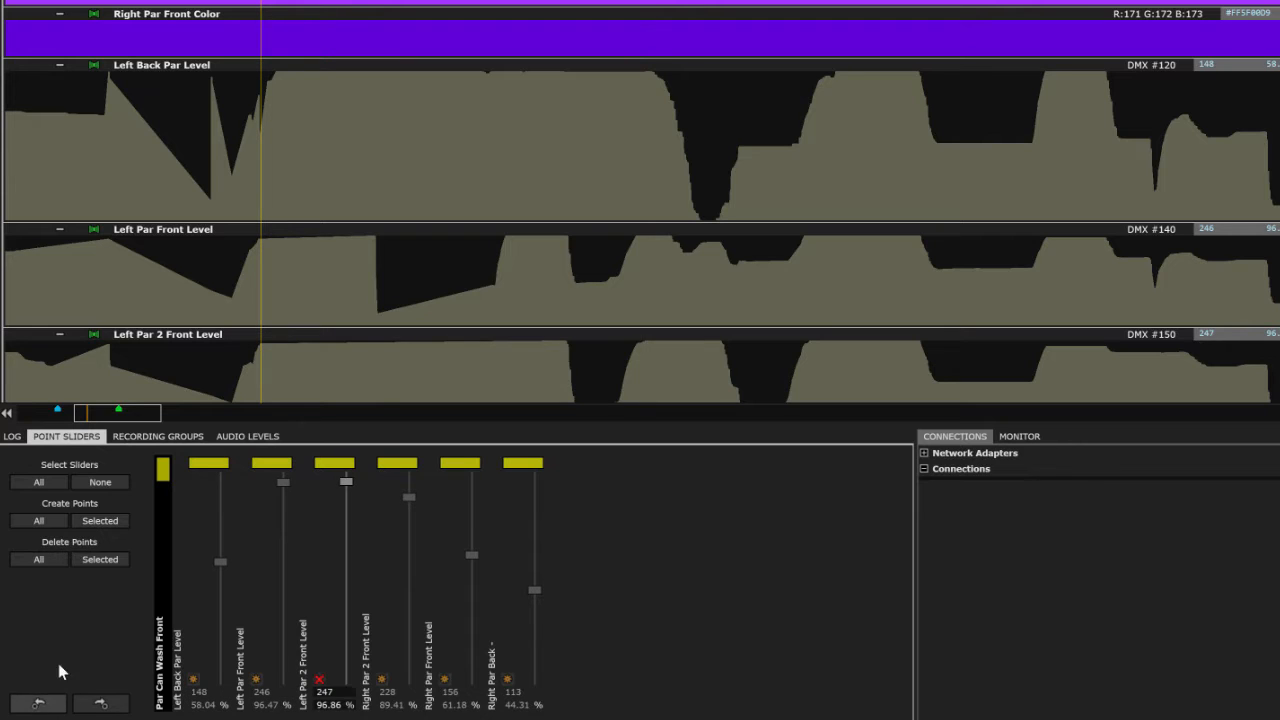
left_click(101, 560)
left_click(45, 704)
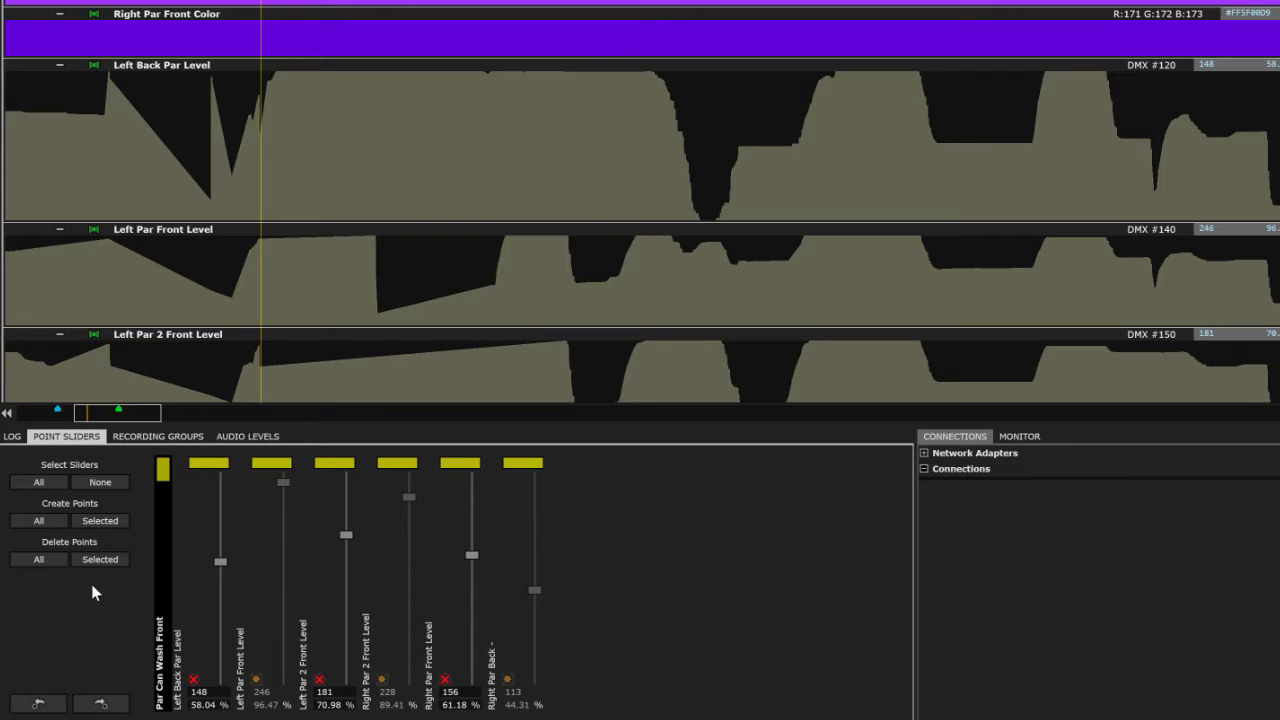
left_click(100, 560)
left_click(38, 704)
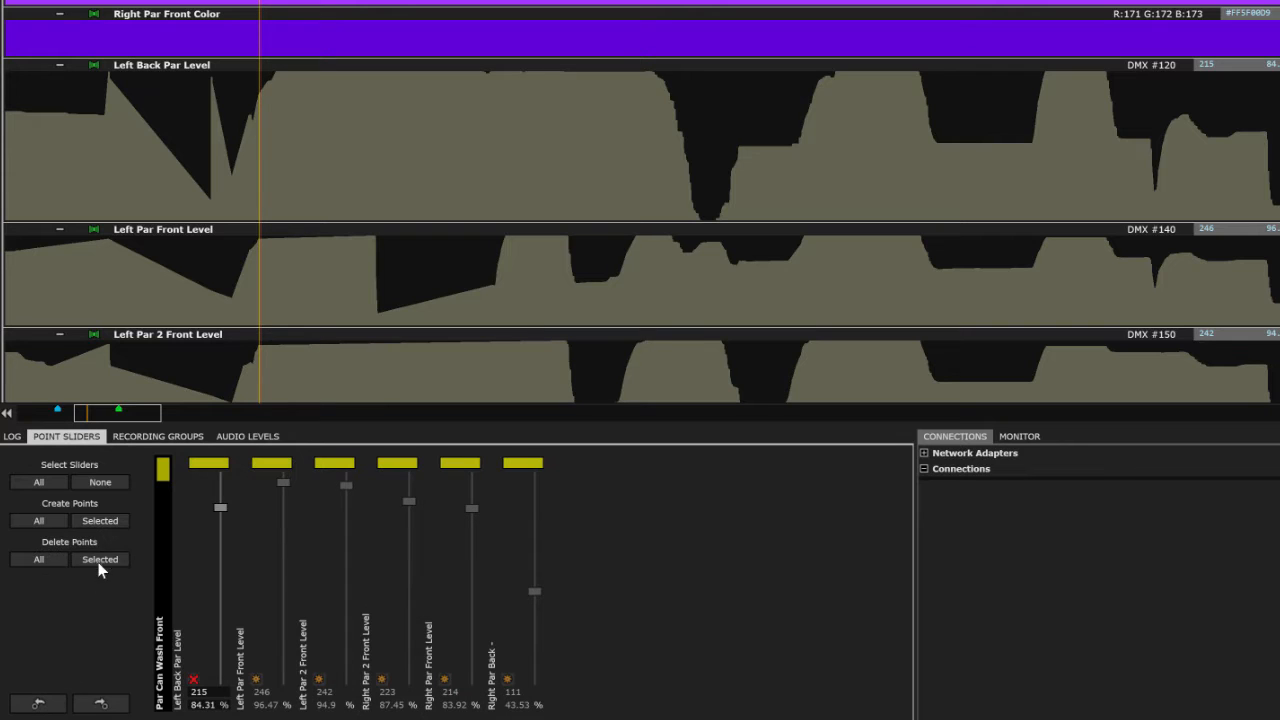
left_click(100, 560)
left_click(40, 704)
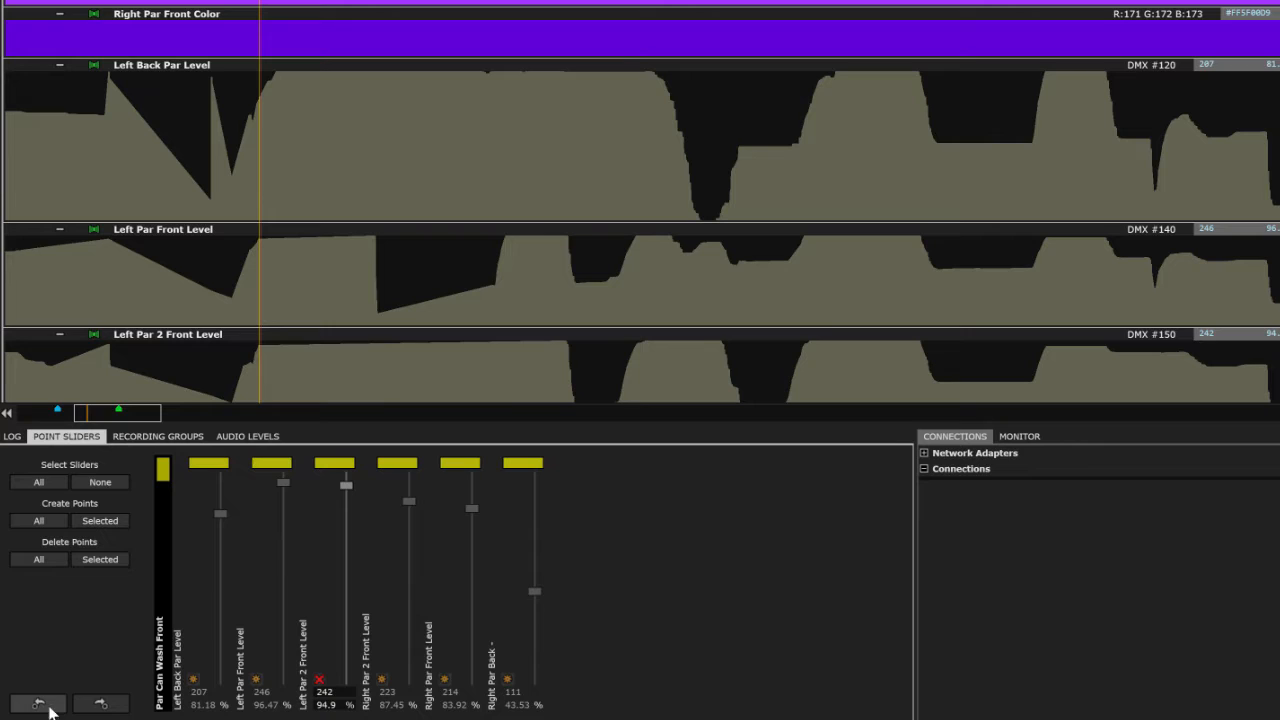
left_click(100, 560)
left_click(55, 704)
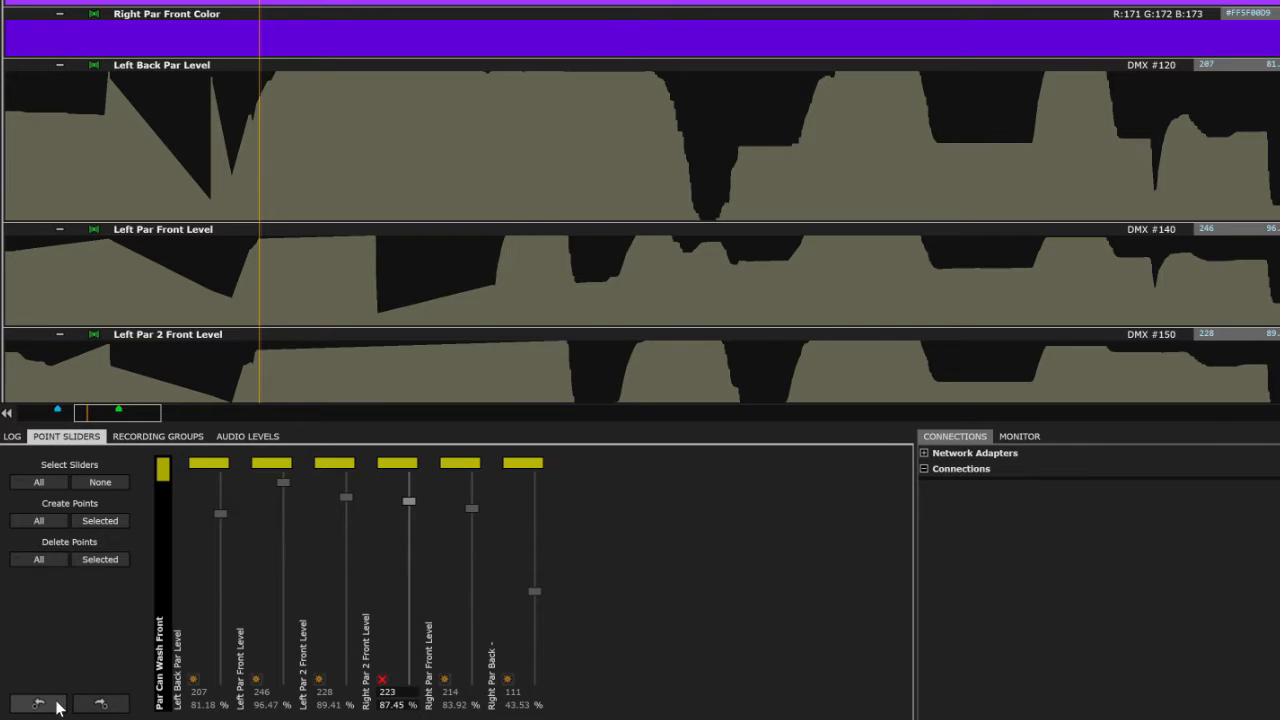
left_click(100, 561)
left_click(38, 704)
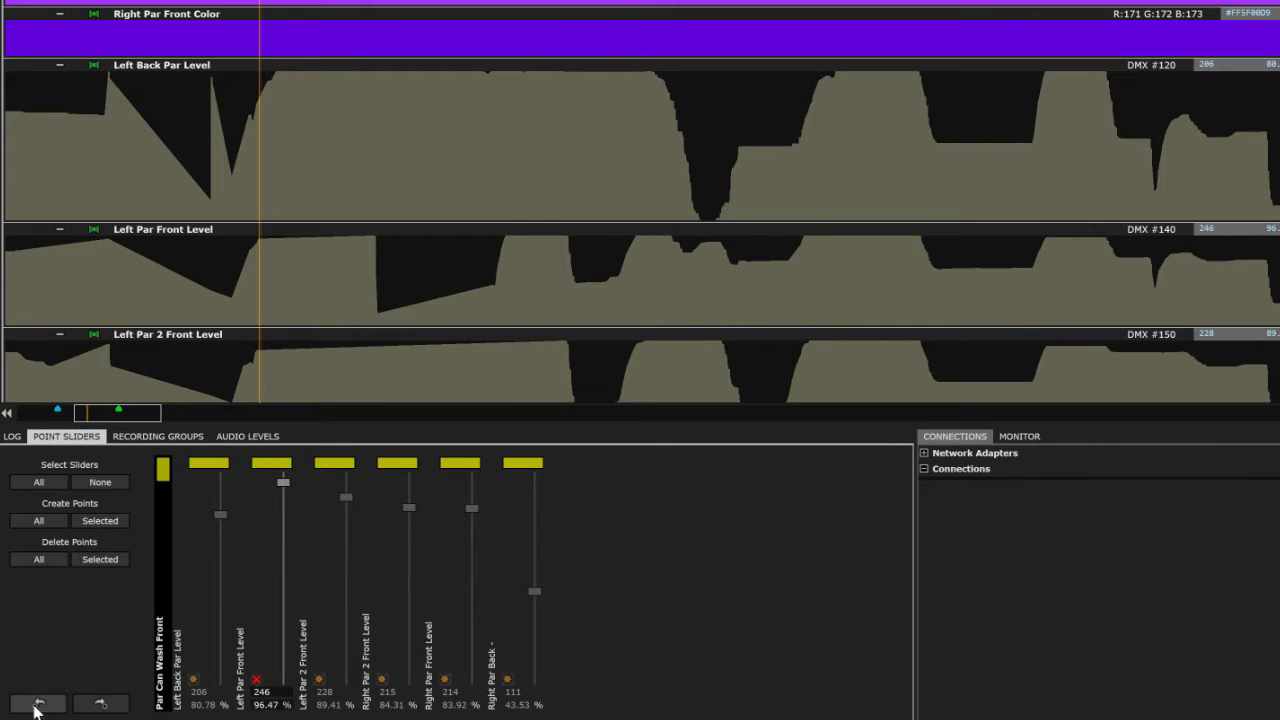
left_click(100, 560)
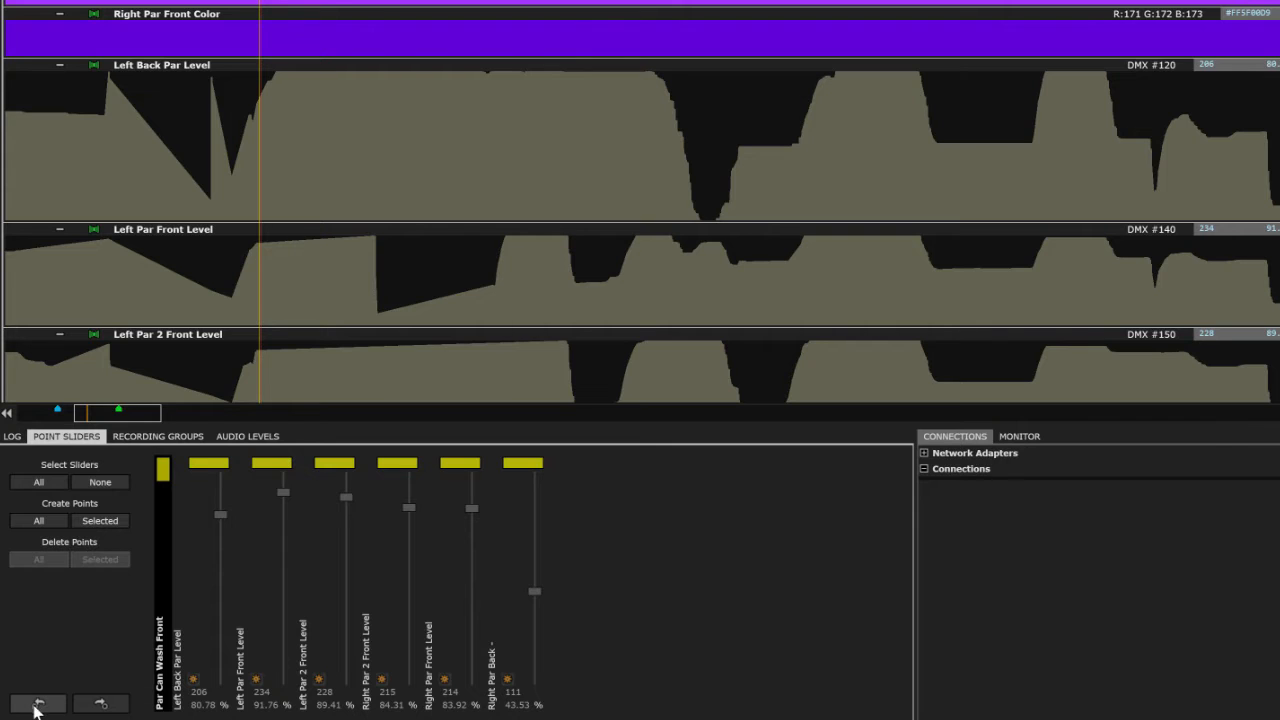
left_click(38, 703)
left_click(97, 562)
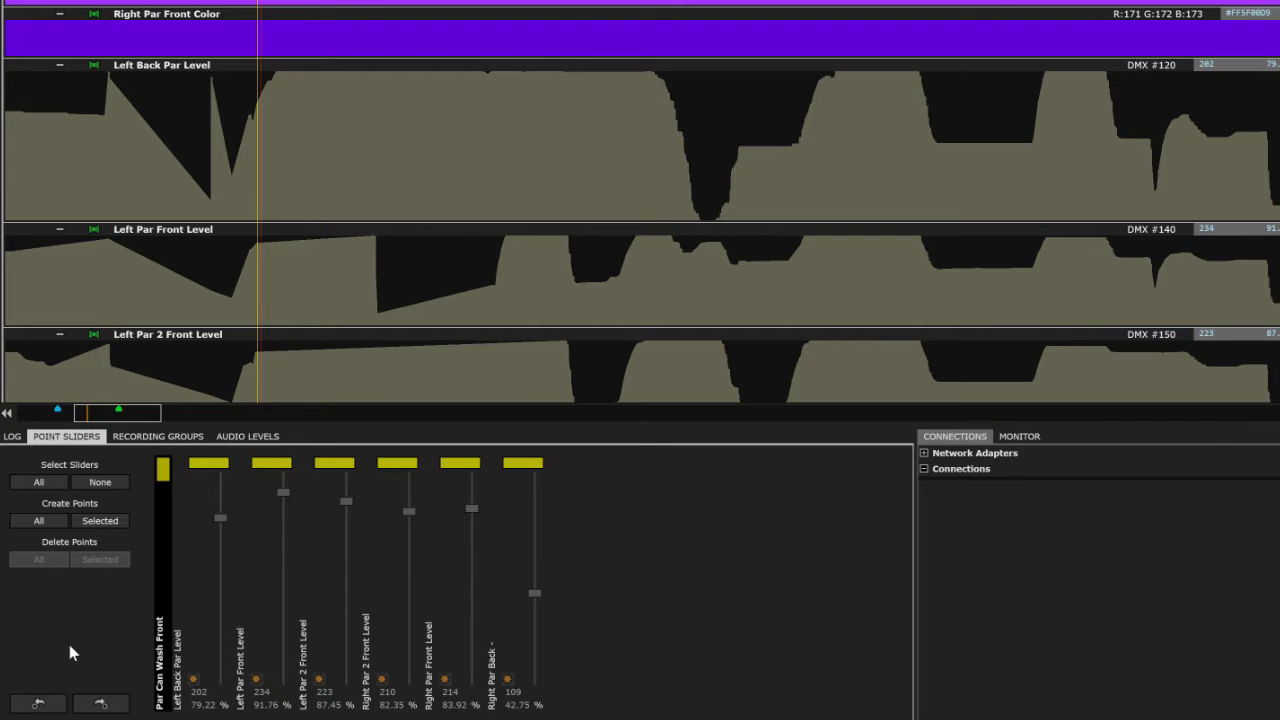
left_click(38, 704)
left_click(117, 558)
left_click(38, 704)
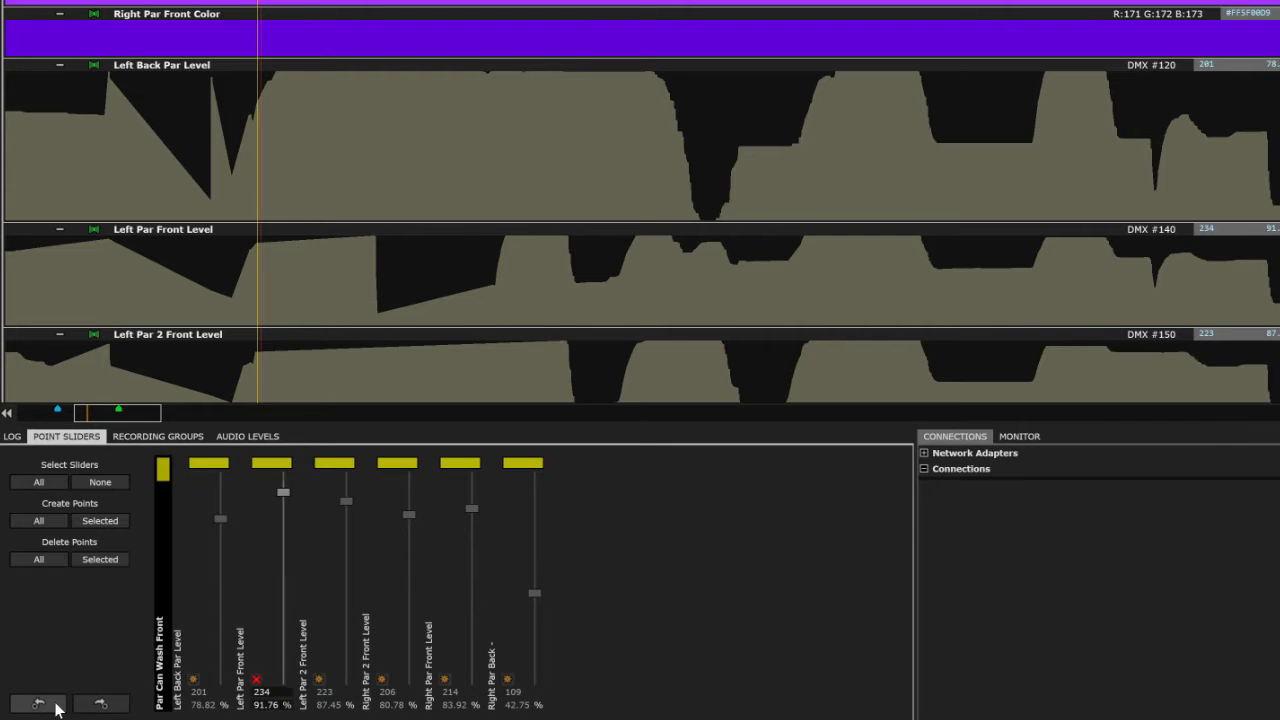
left_click(105, 560)
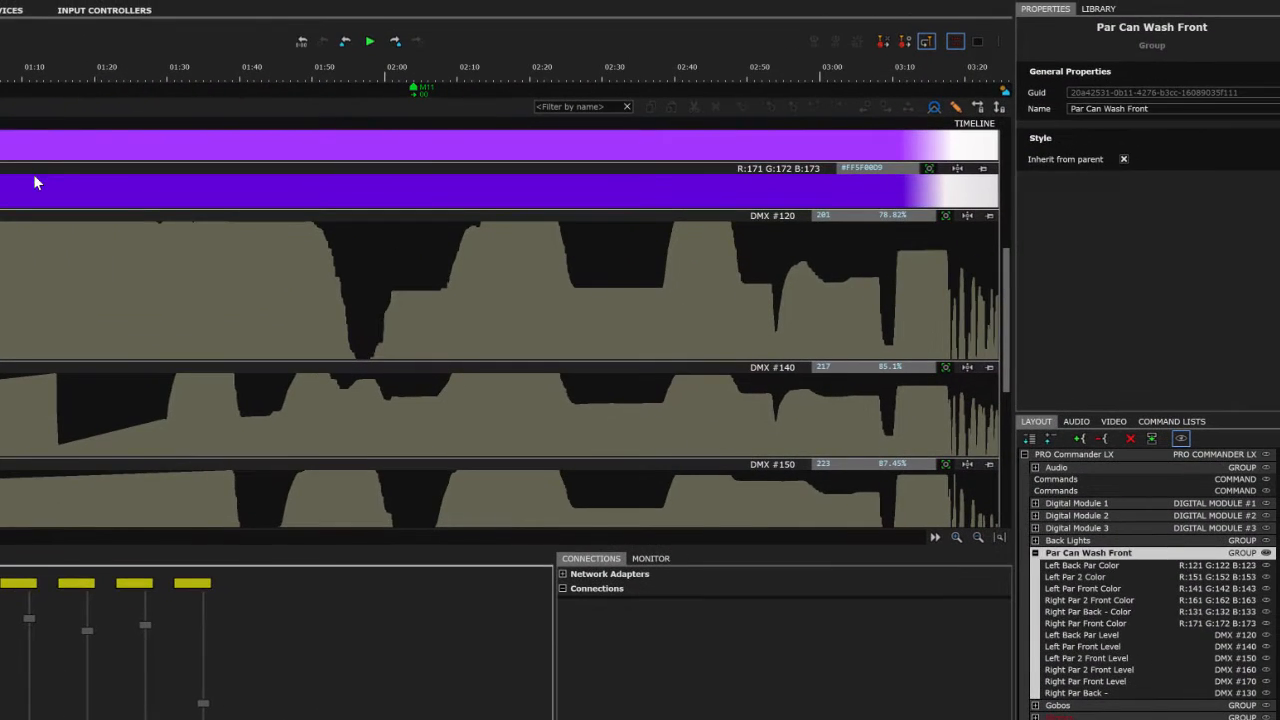
- Select the Right Par Front Color channel, the Left Par 2 Front Level channel, and the whole Par Can Wash Front group to compare their point sliders
left_click(181, 160)
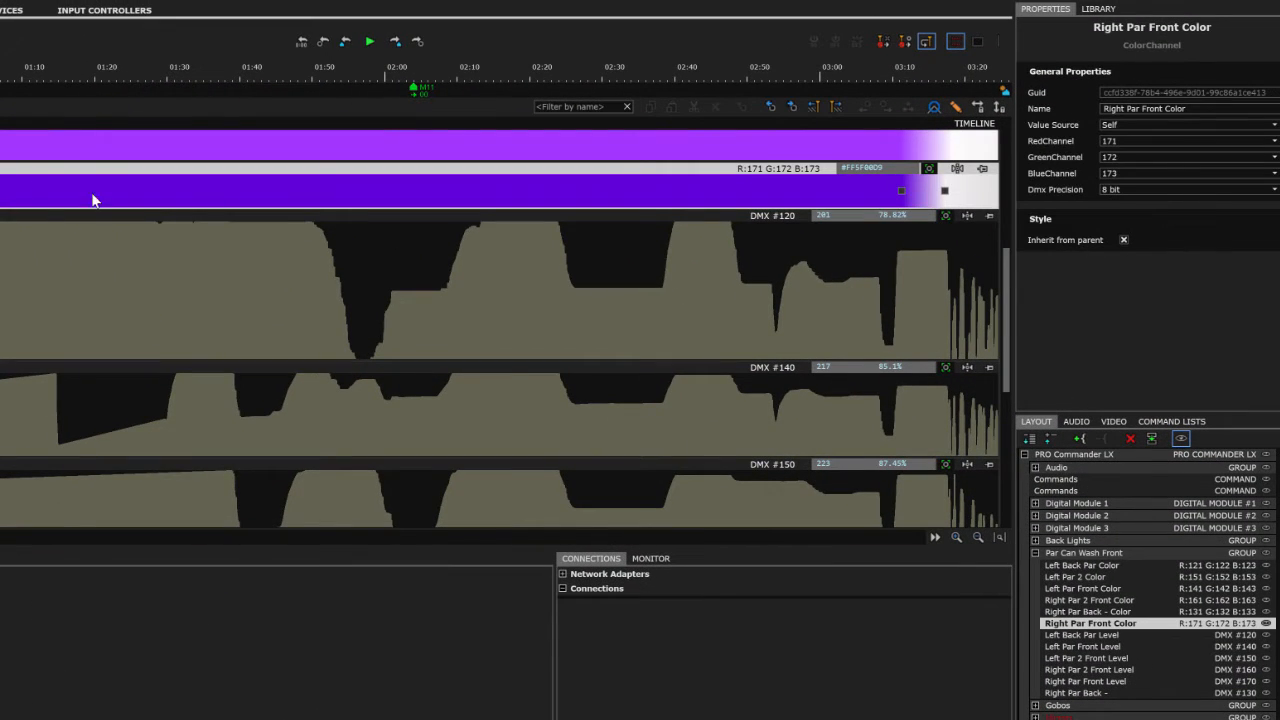
left_click(902, 191)
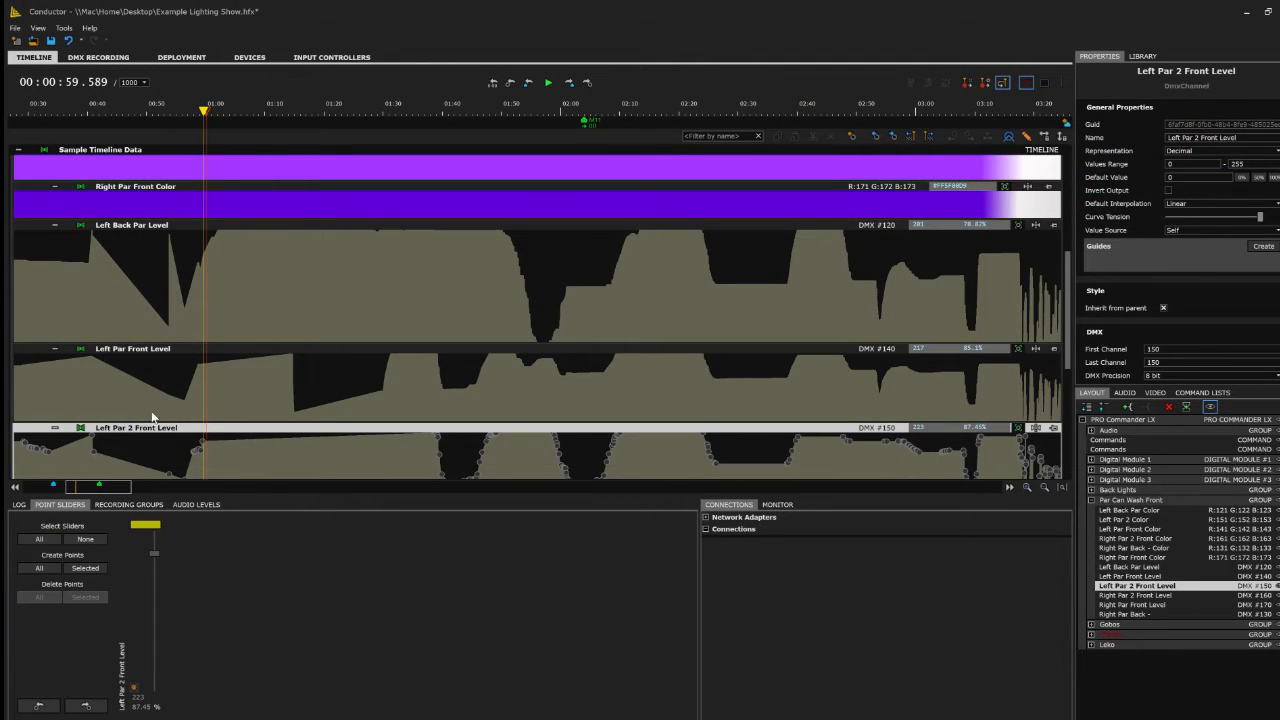
scroll(155, 380, "up", 5)
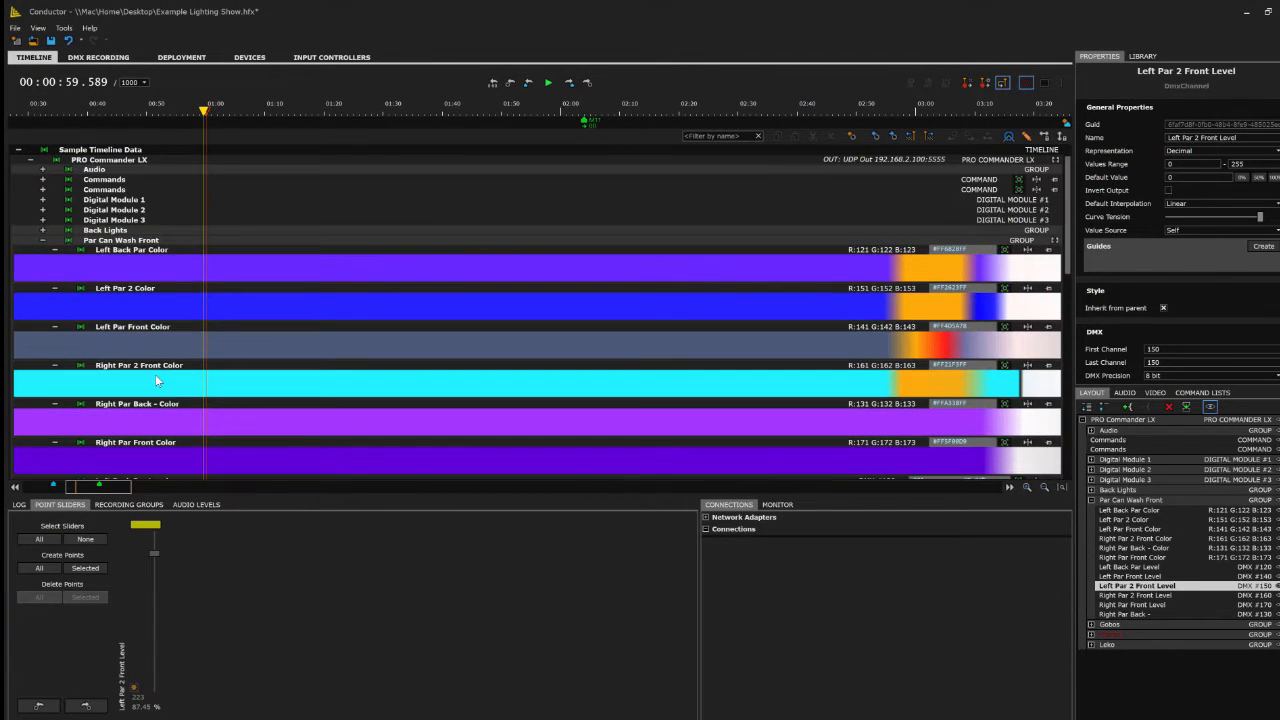
left_click(121, 241)
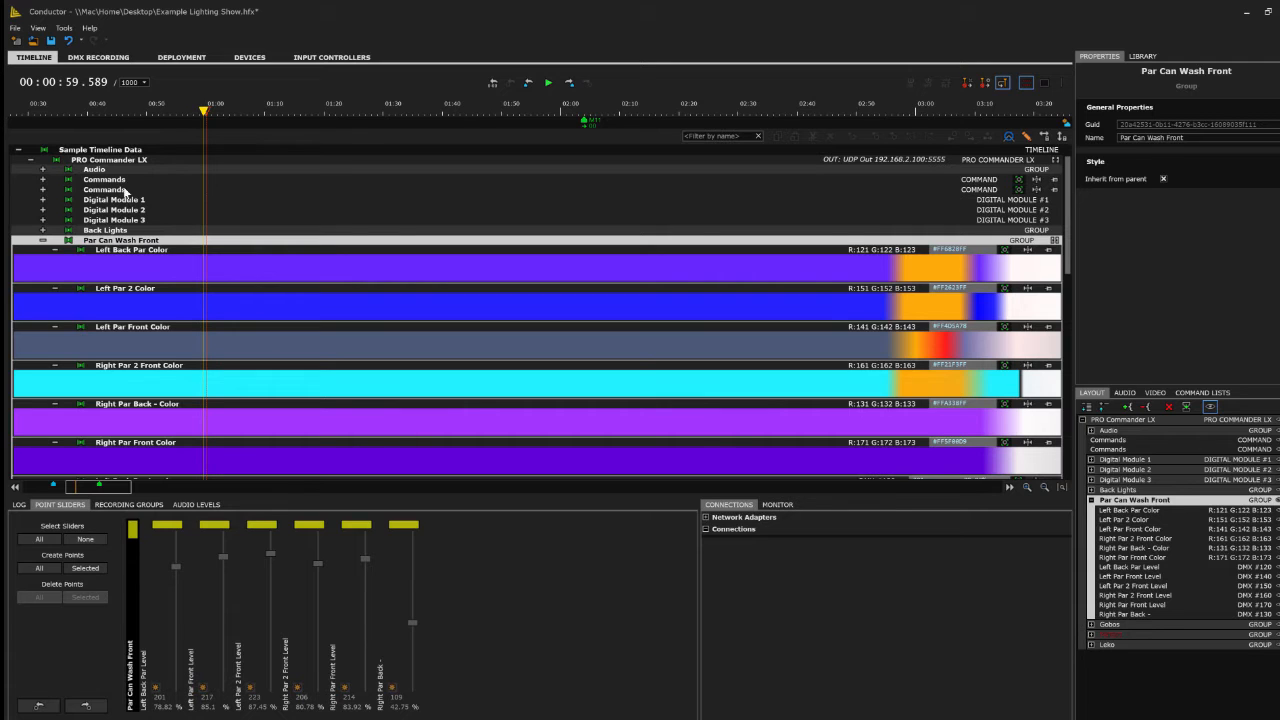
- Show the point sliders for Digital Module 1 and the whole Sample Timeline Data, and expand Digital Module 1 during playback
left_click(118, 200)
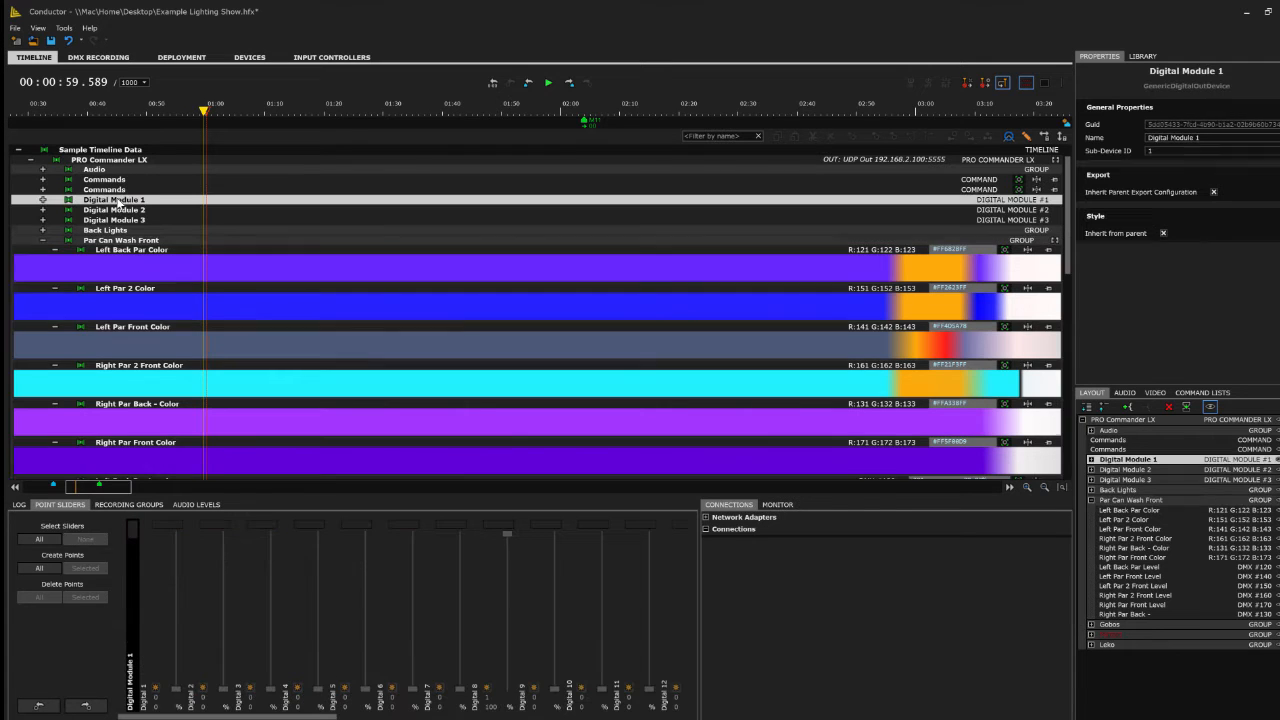
left_click(121, 150)
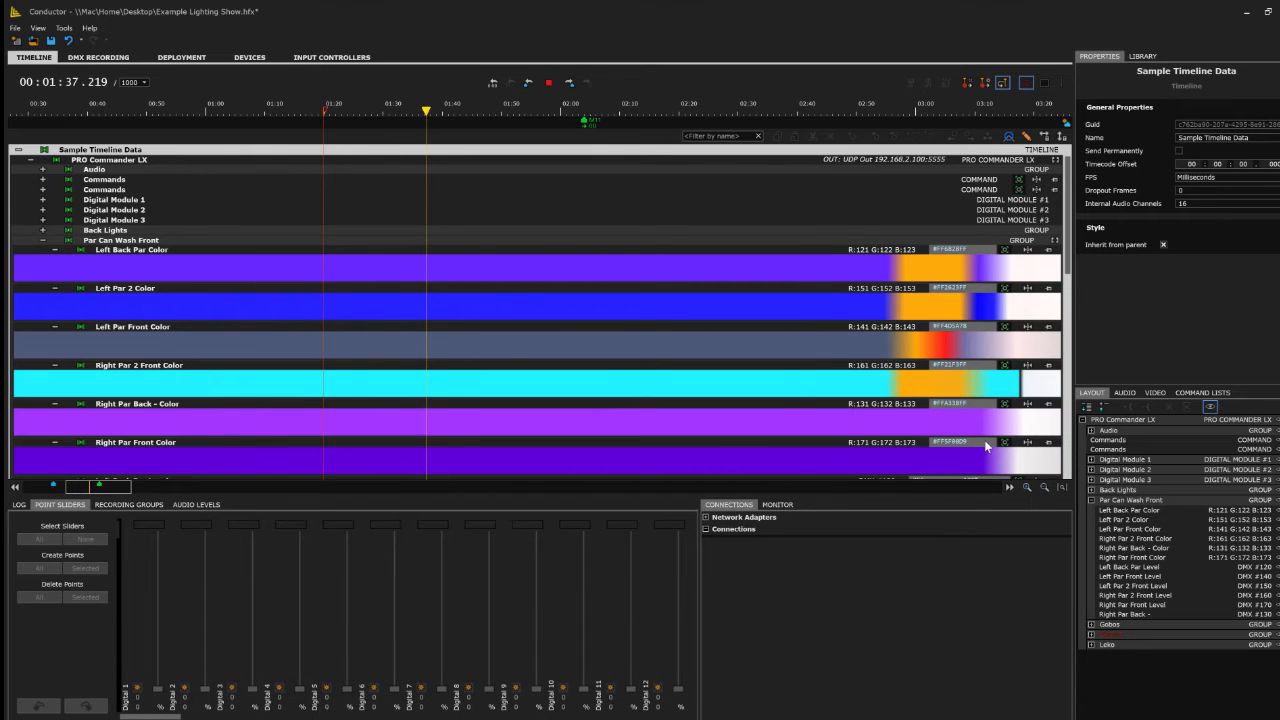
left_click(1092, 461)
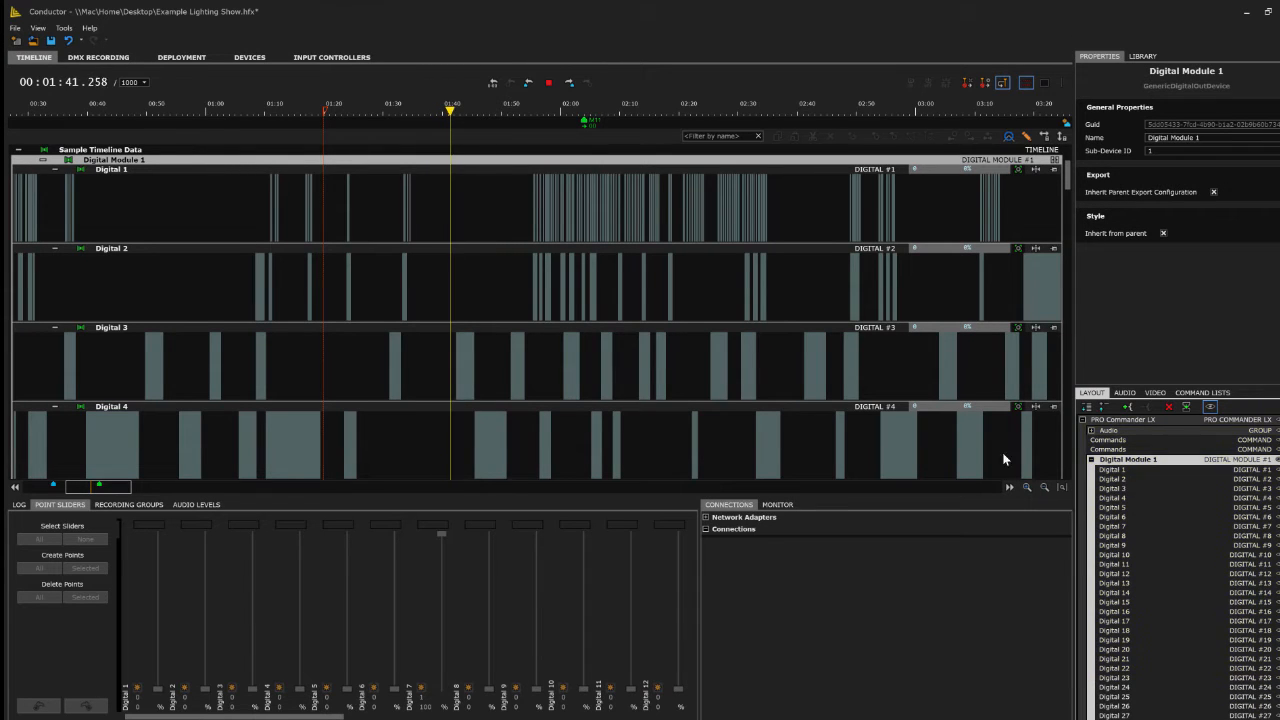